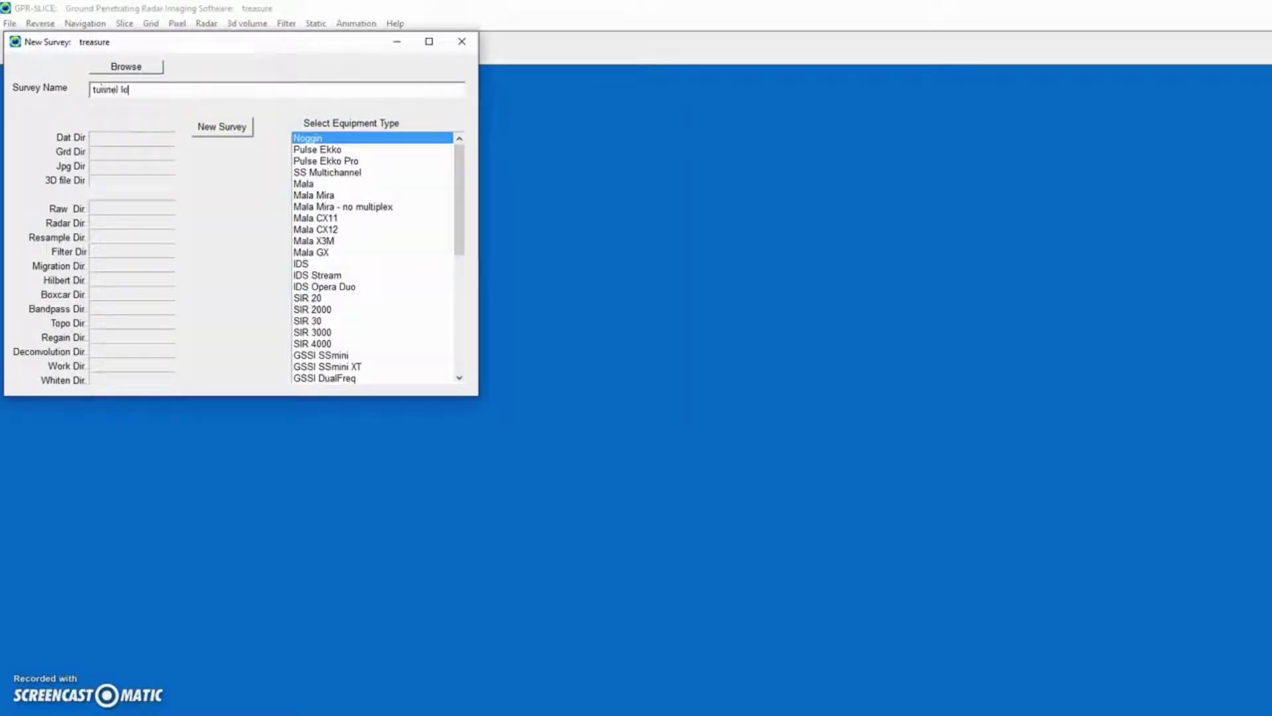
Create a new survey named 'tunnel longitudinal' with SIR 3000 as the equipment type.
text(tunnel longitudinal)
click(325, 332)
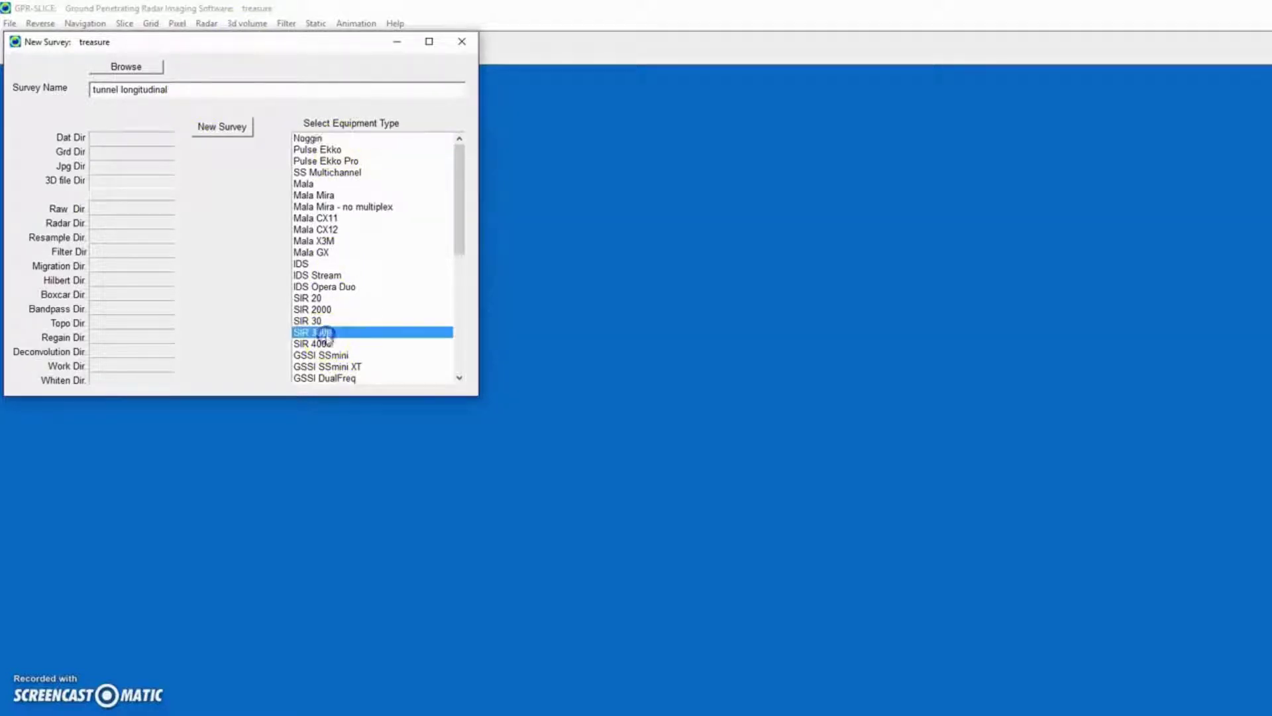
click(222, 128)
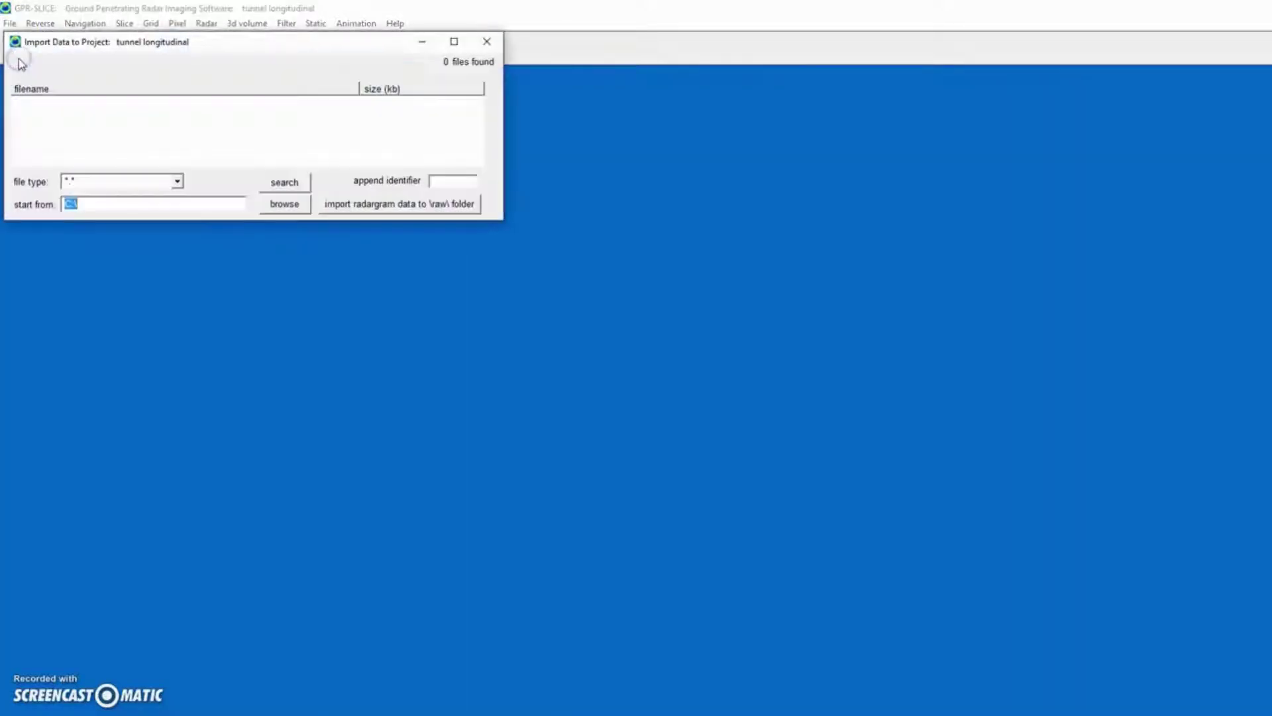
Transfer the ten DZT radargrams from F:\raw into the project's \raw\ folder.
click(275, 209)
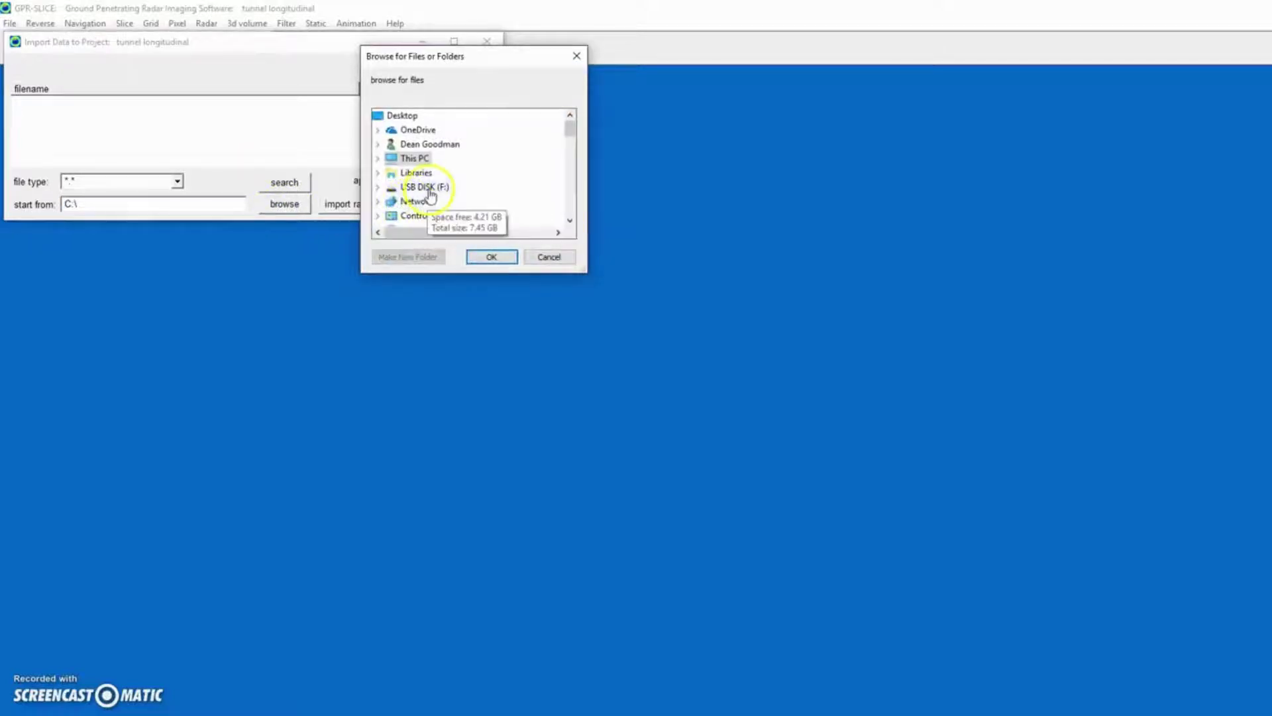
click(428, 187)
click(421, 202)
click(483, 257)
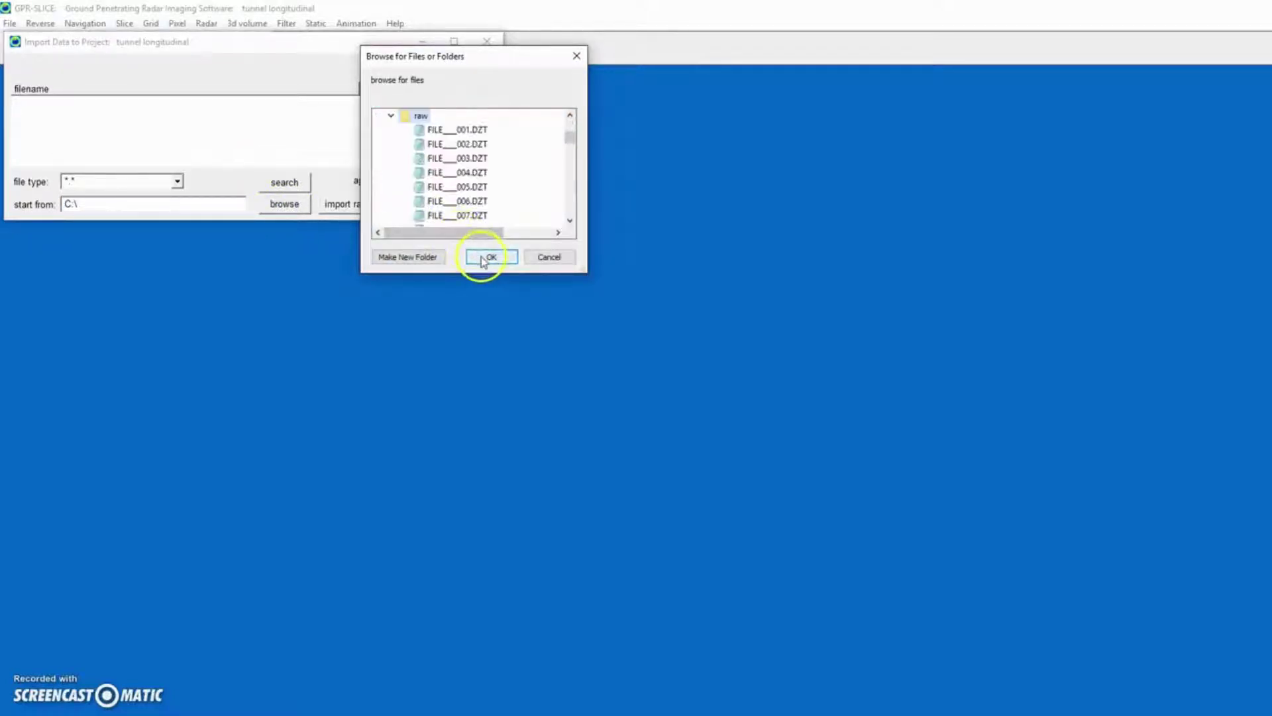
click(287, 184)
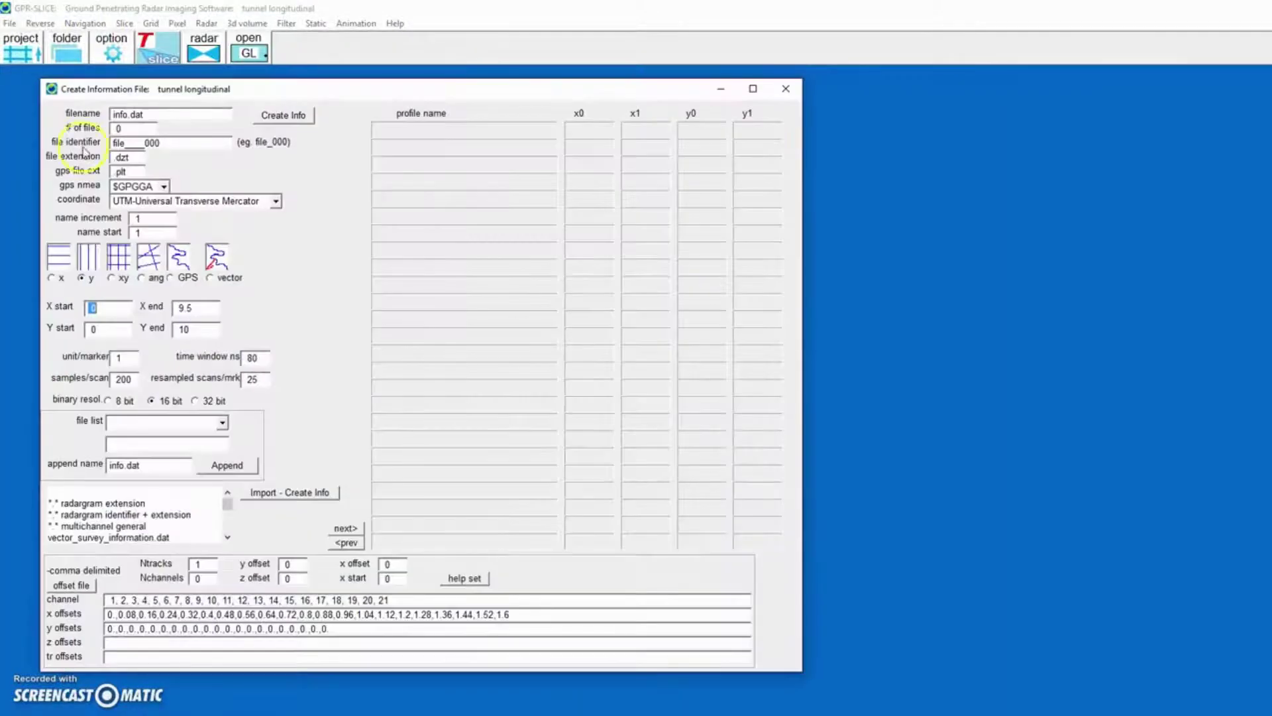
Build the info file with X end 0, Y end 35 and the *.* radargram extension.
key(Tab)
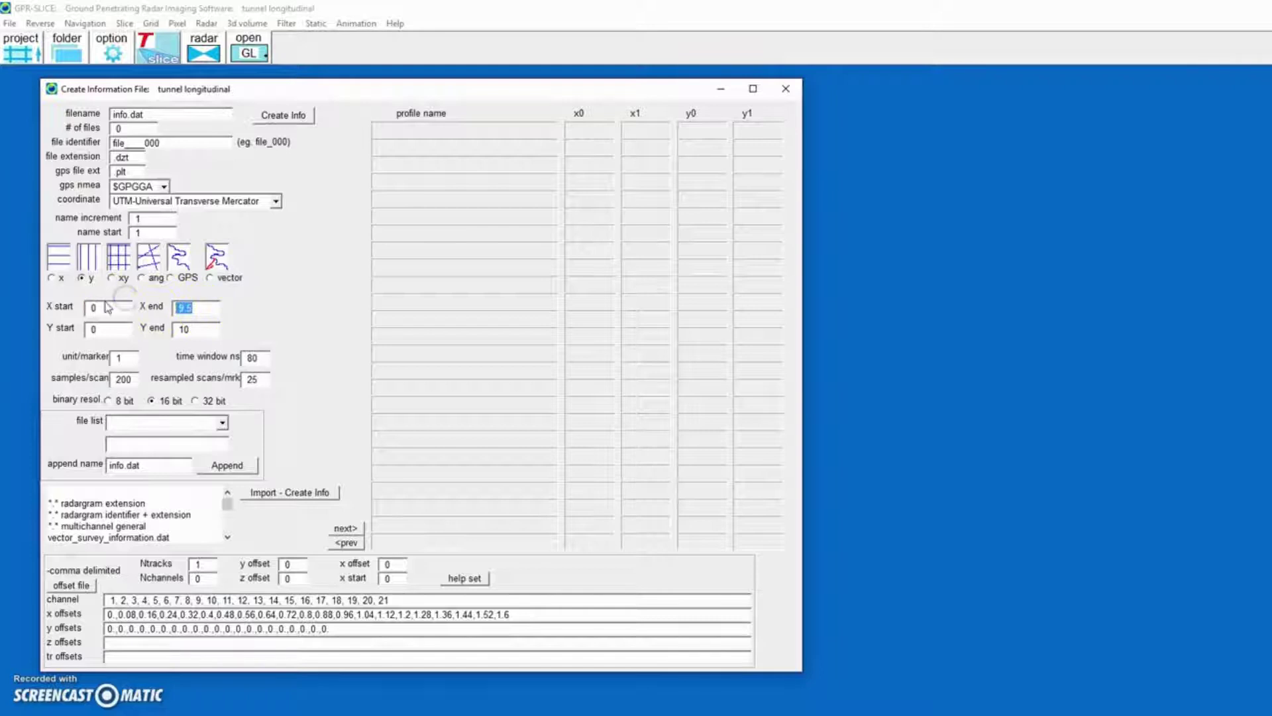
text(0)
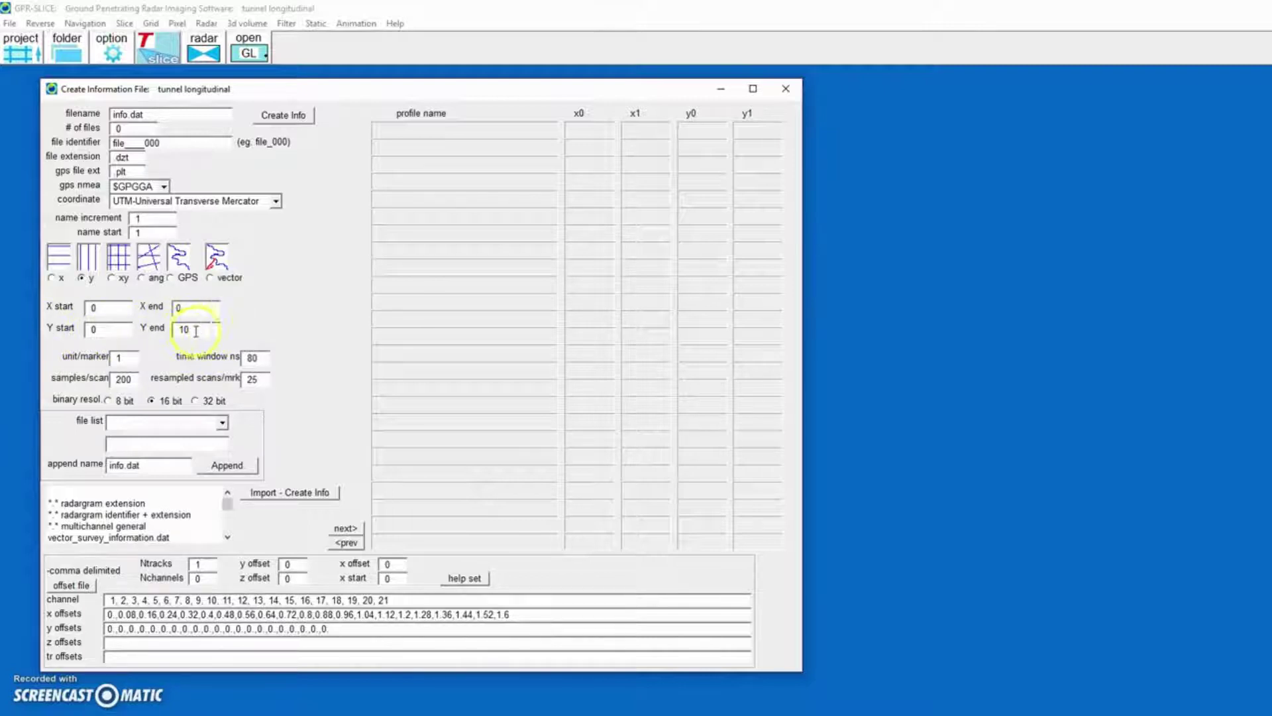
double_click(185, 330)
click(76, 503)
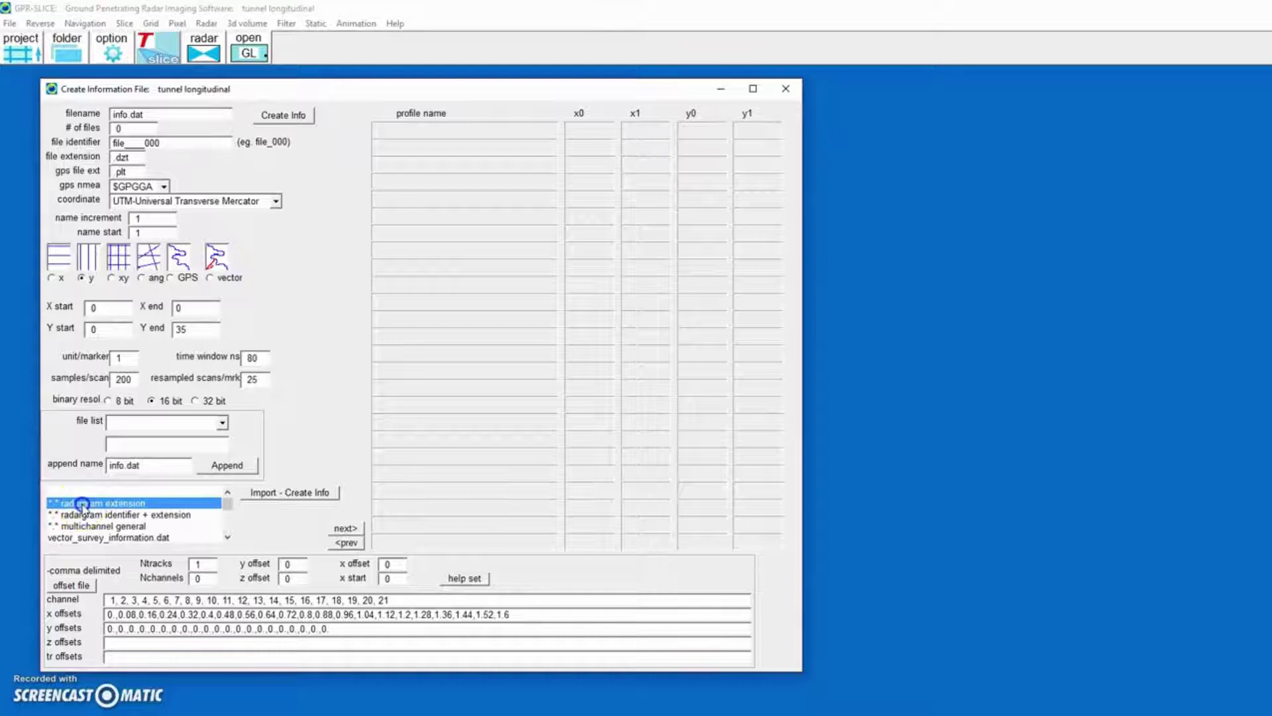
click(299, 494)
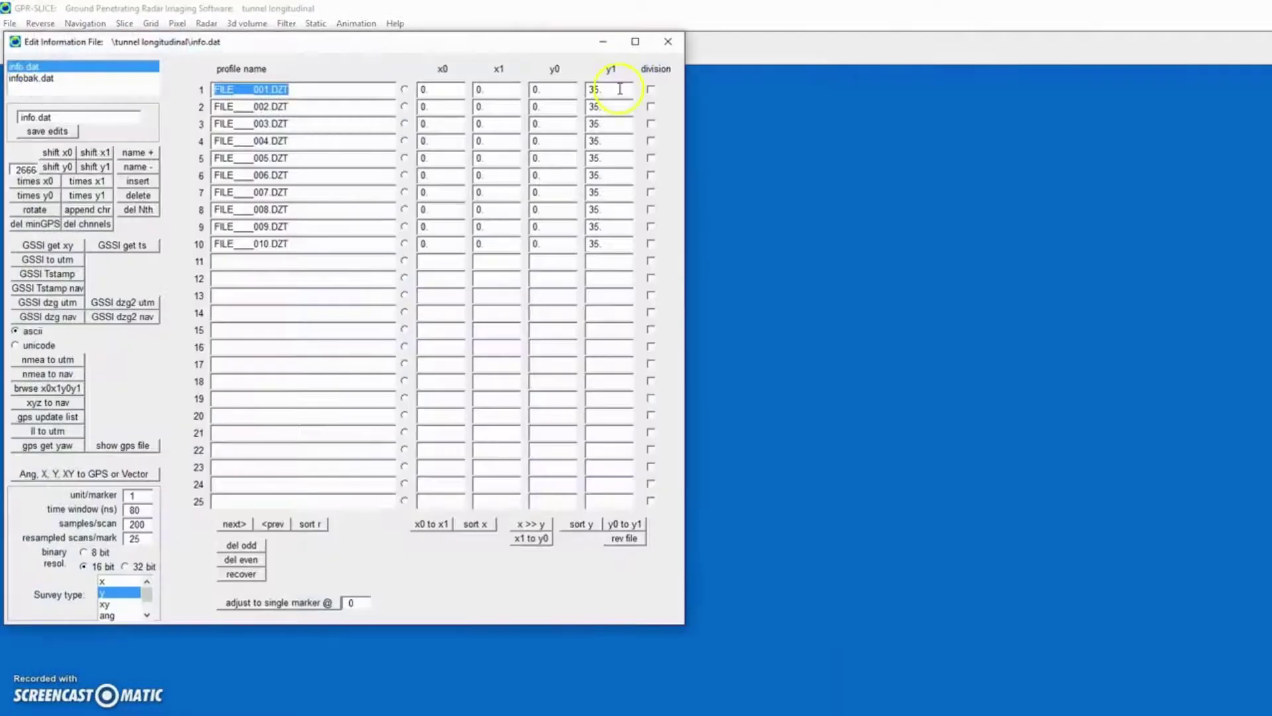
Read GSSI headers to set a 50 ns time window and 512 samples, then save the info file.
drag(540, 53, 578, 86)
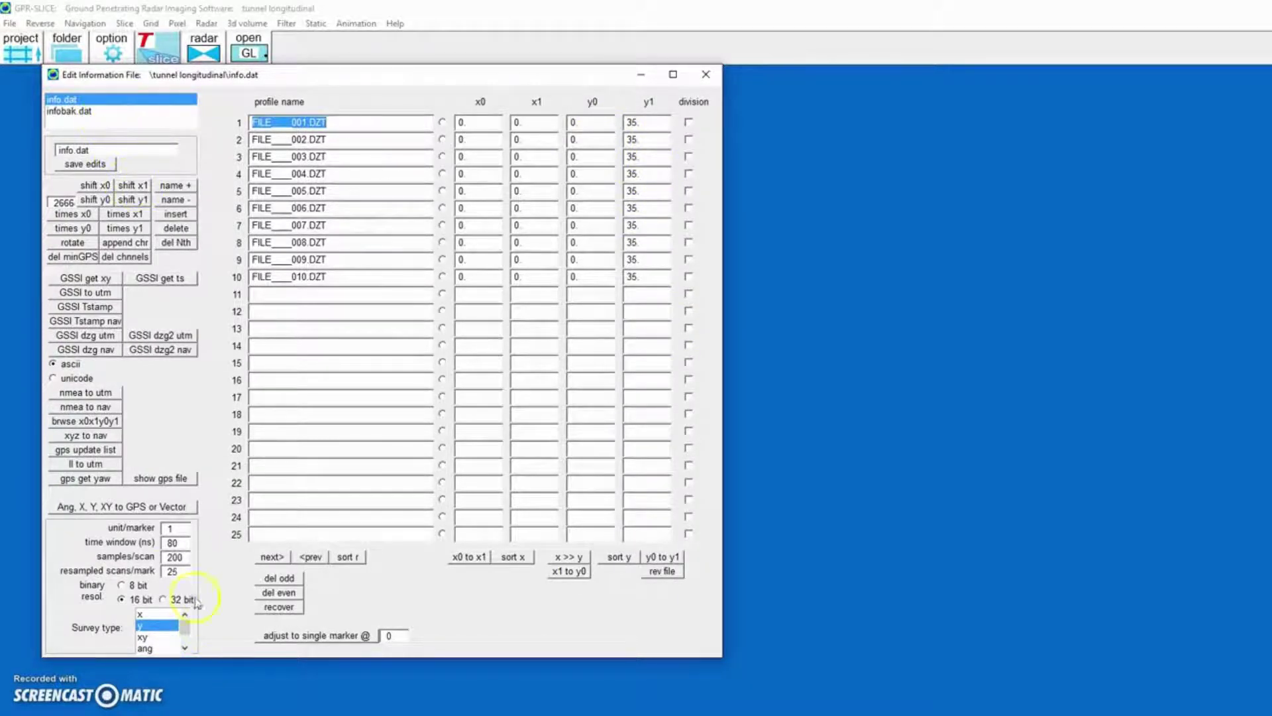
click(156, 279)
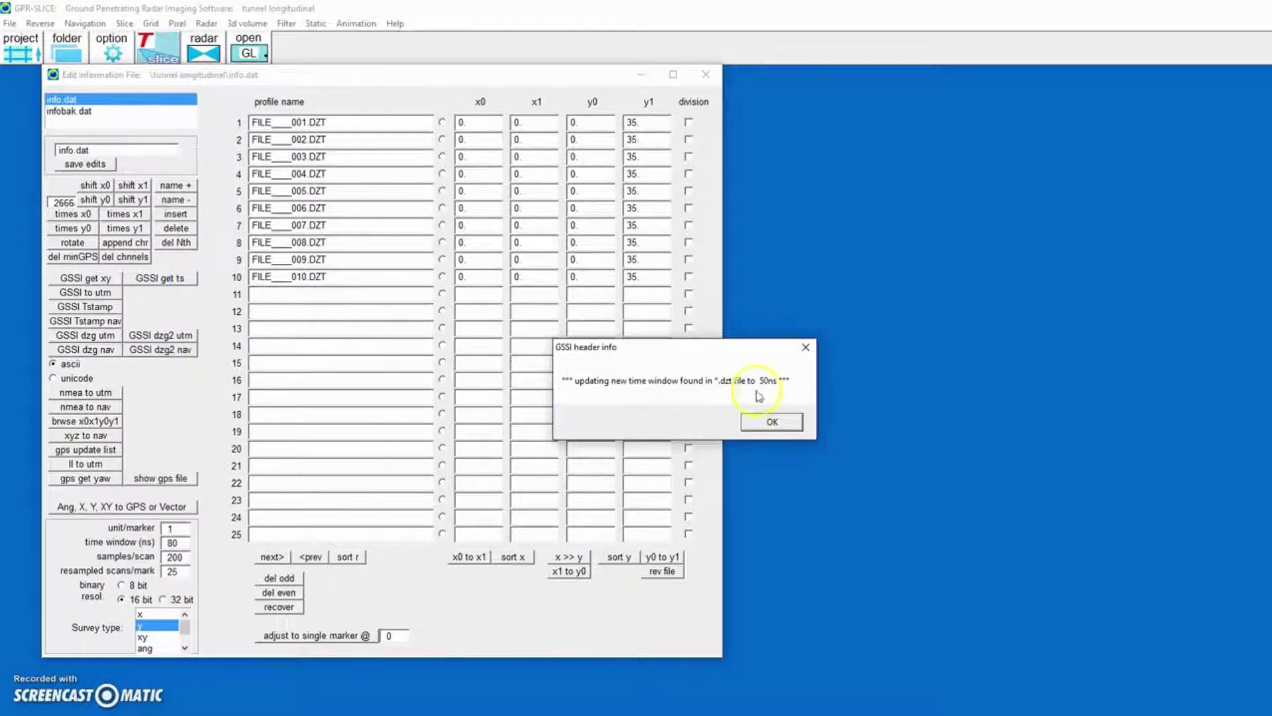
click(768, 422)
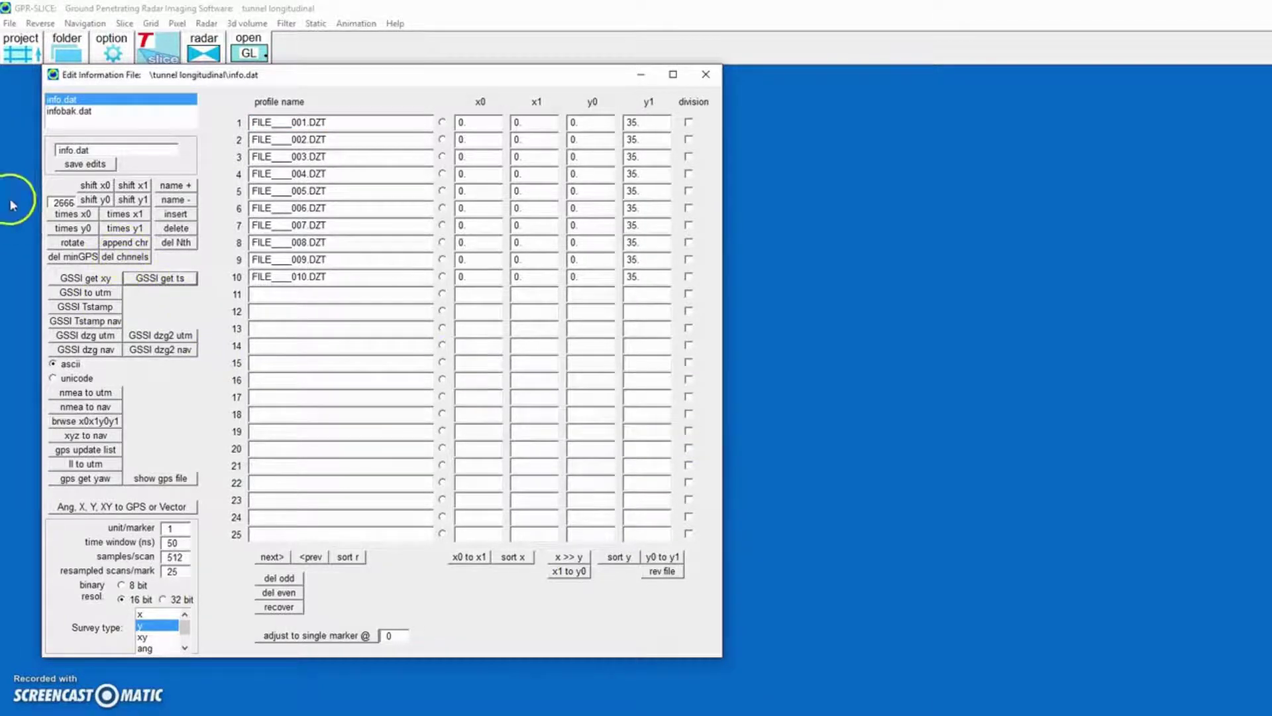
click(84, 165)
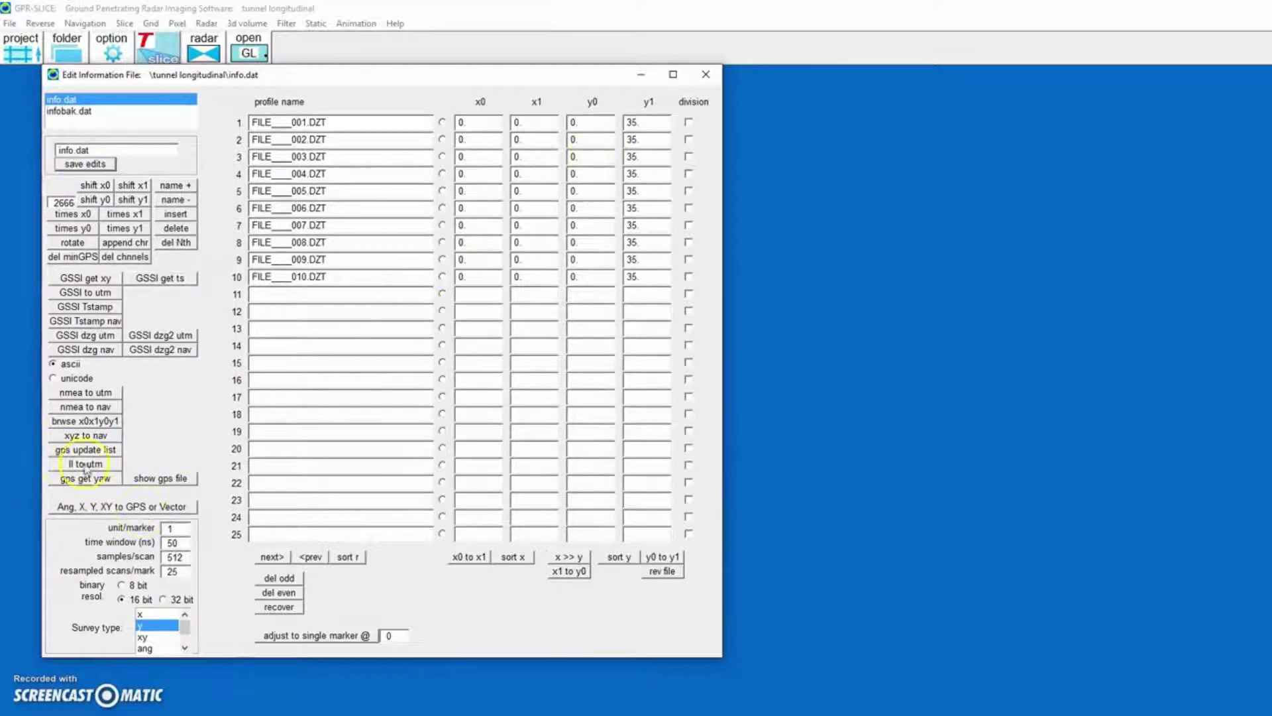
Convert the survey info to vector navigation and switch to the new info-v.dat file.
click(161, 507)
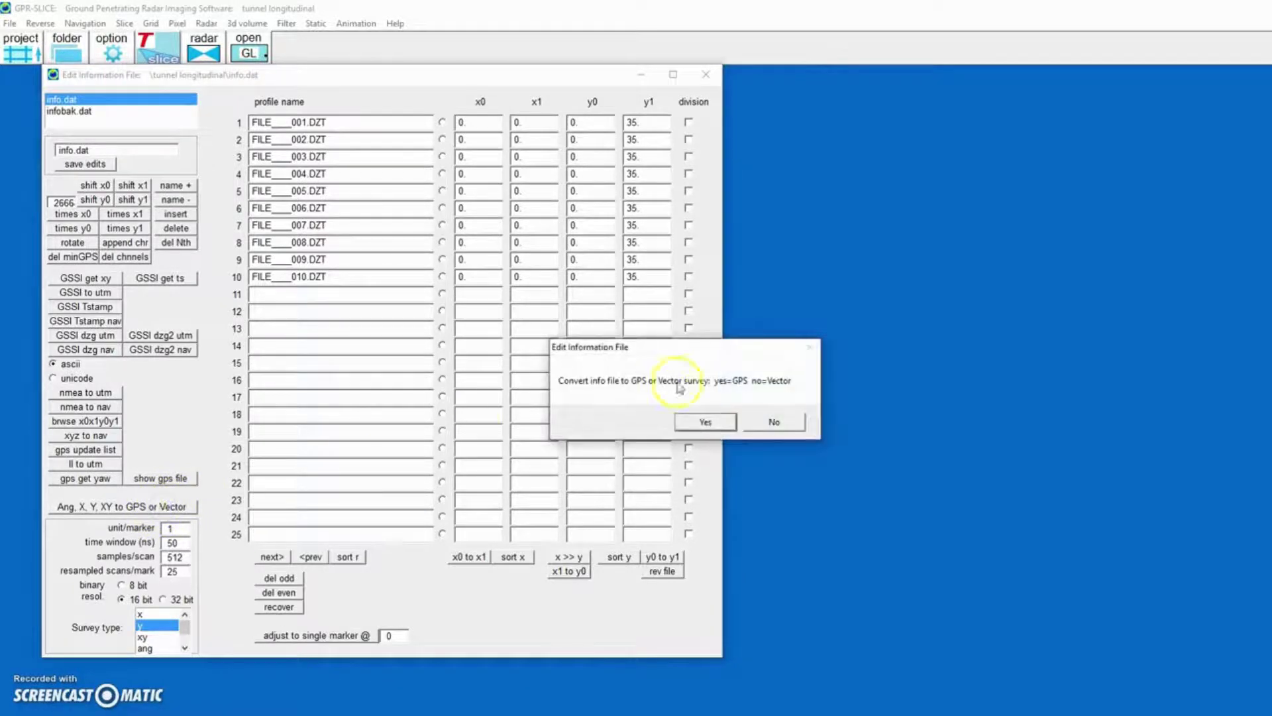
click(774, 423)
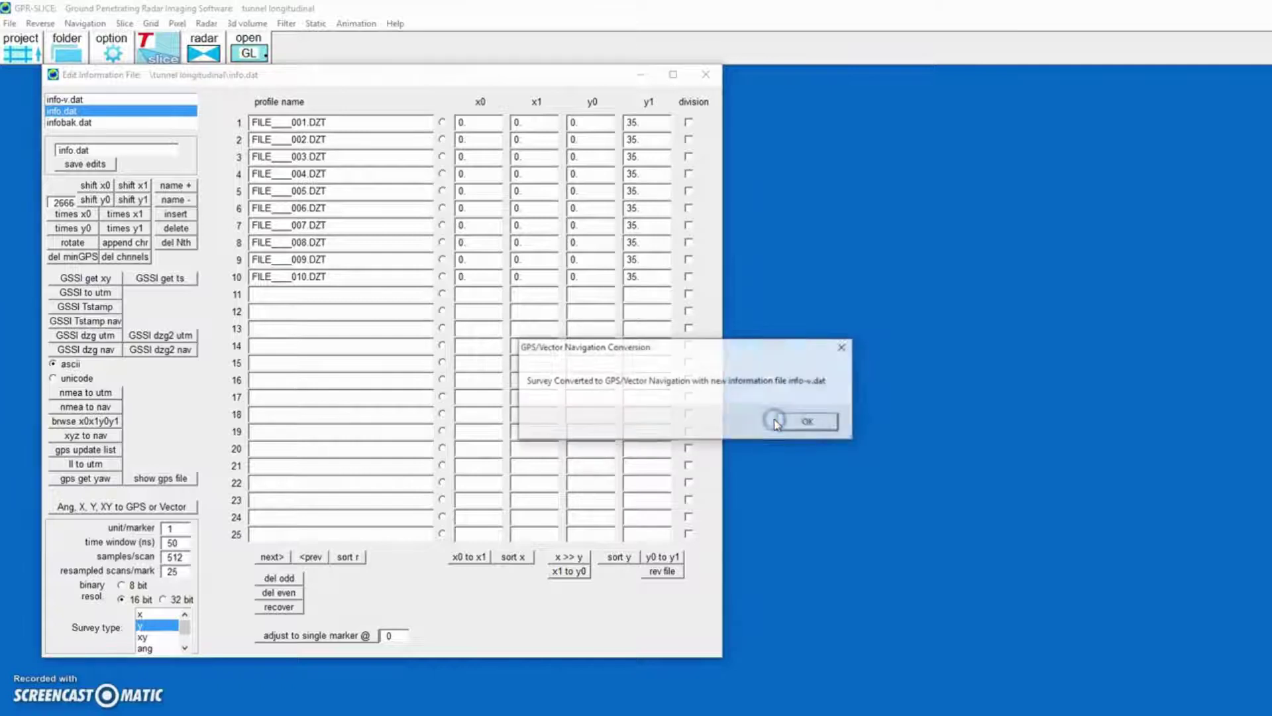
click(807, 423)
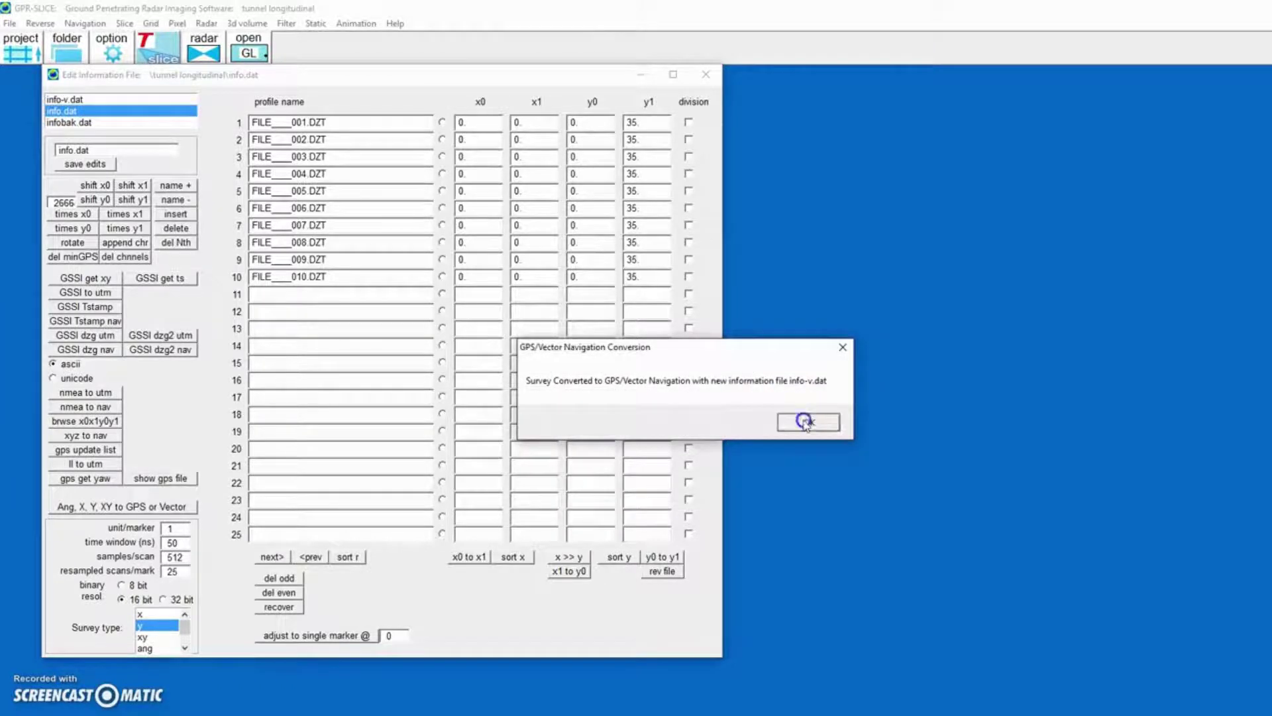
click(65, 99)
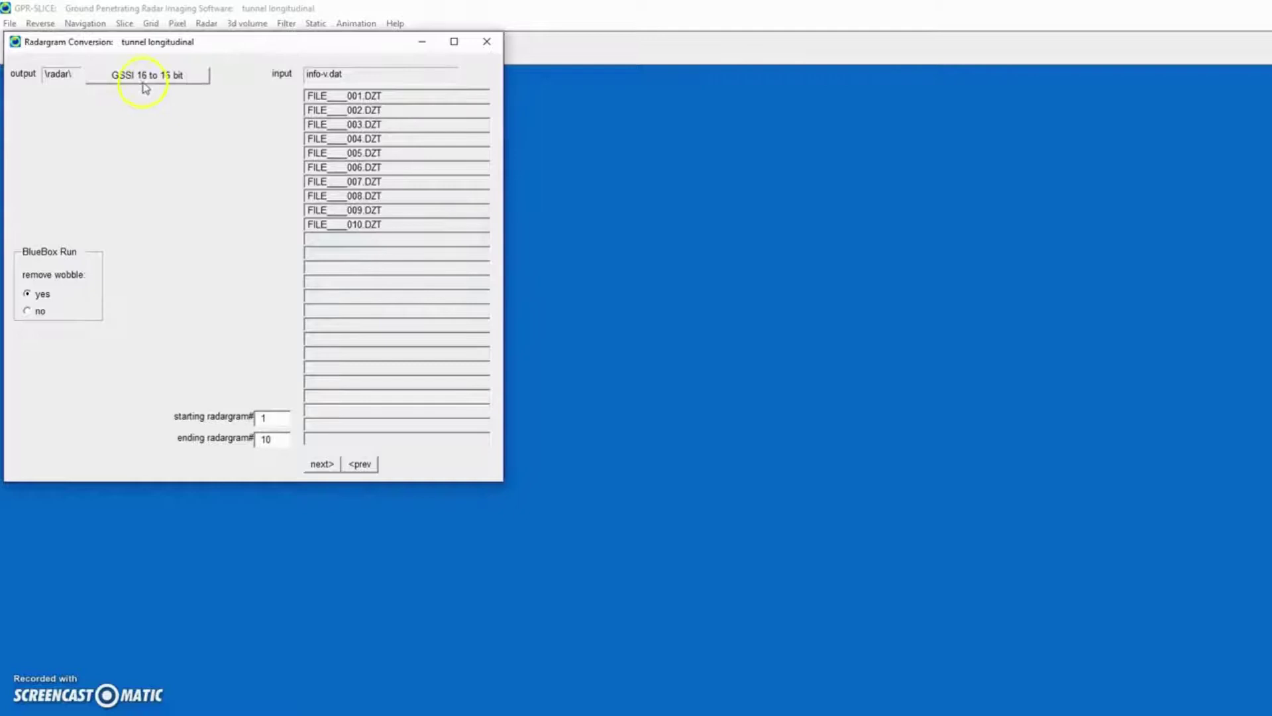
Run the SIR 3000 batch gain-wobble conversion on all ten radargrams into the radar folder.
click(143, 79)
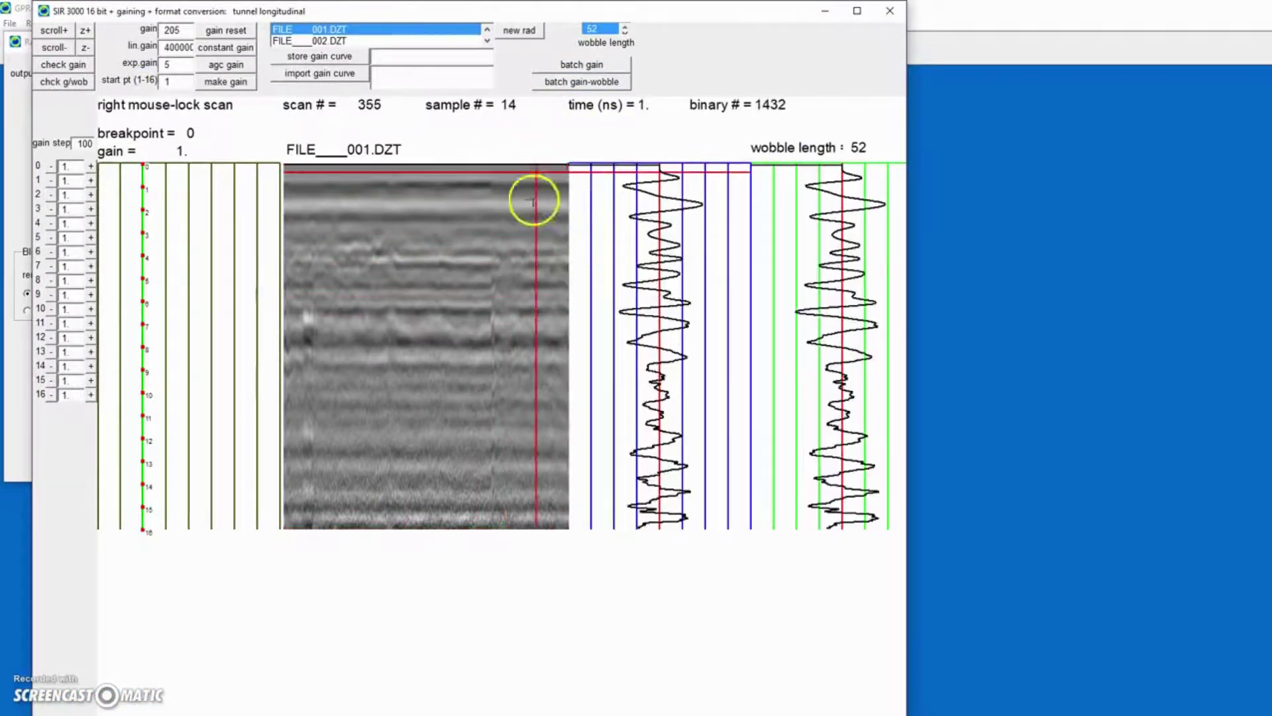
click(586, 82)
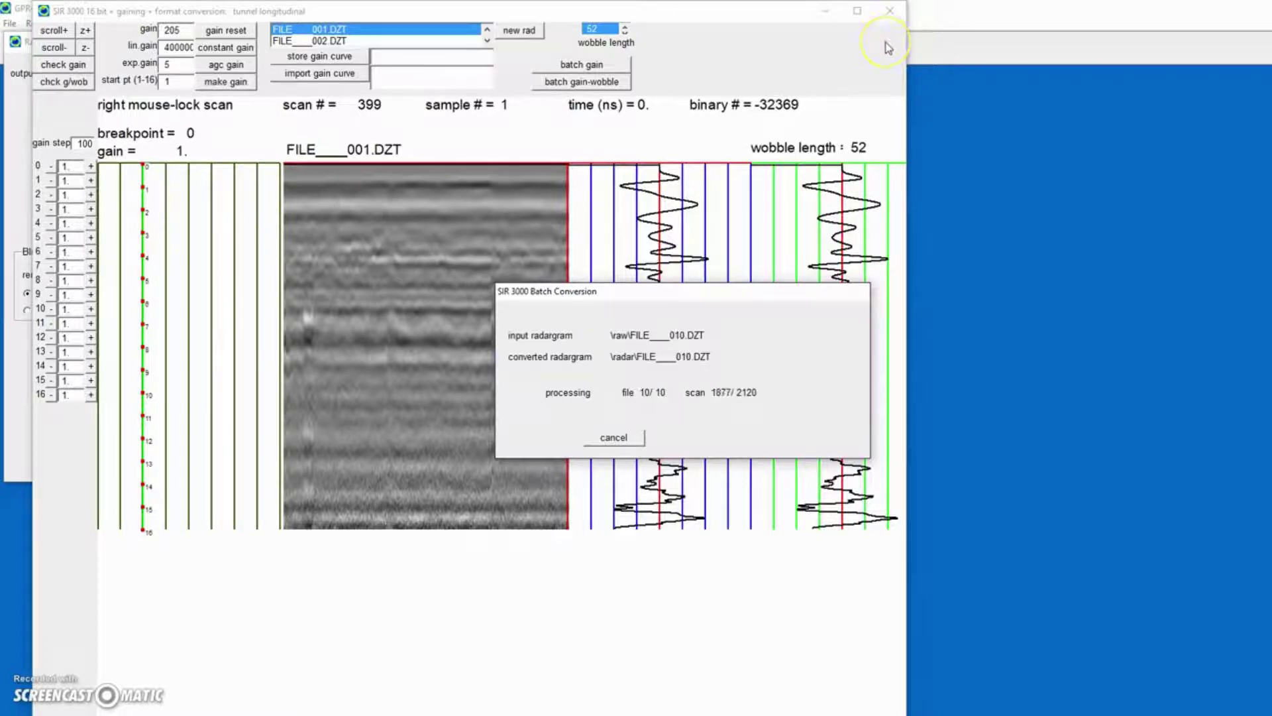
click(890, 11)
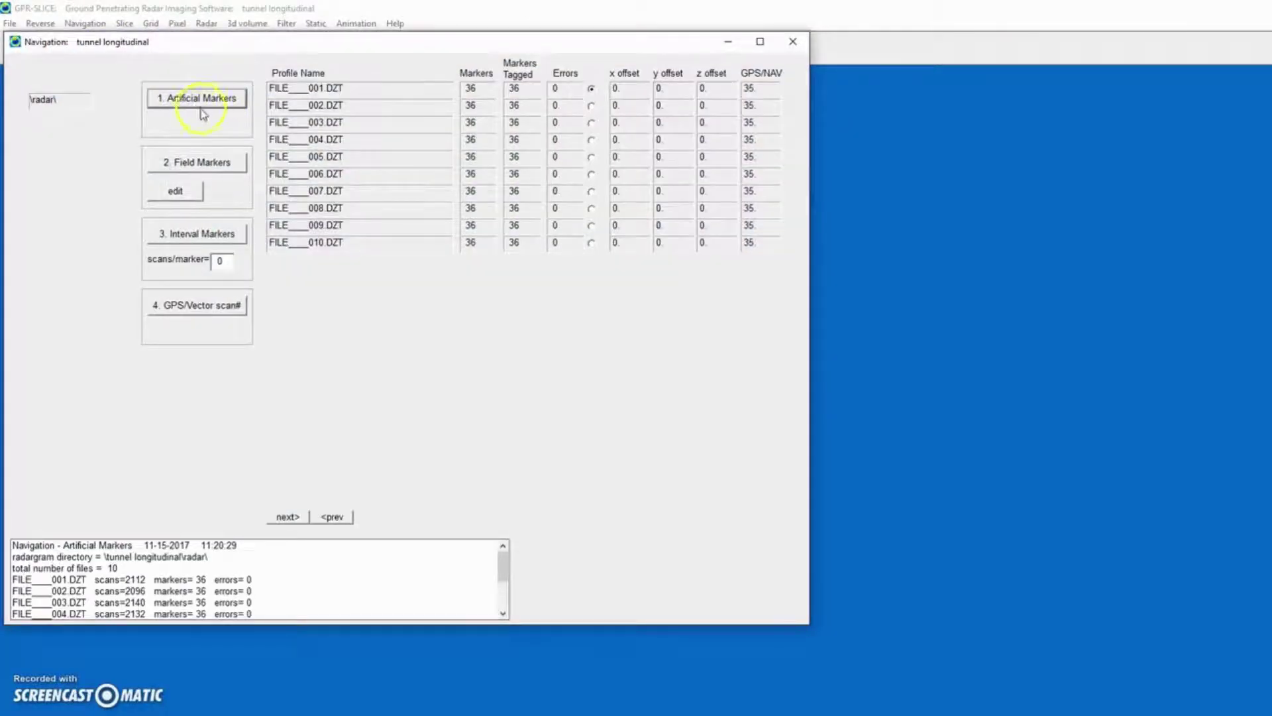
Dismiss the marker table showing 36 artificial markers per profile with no errors.
click(793, 41)
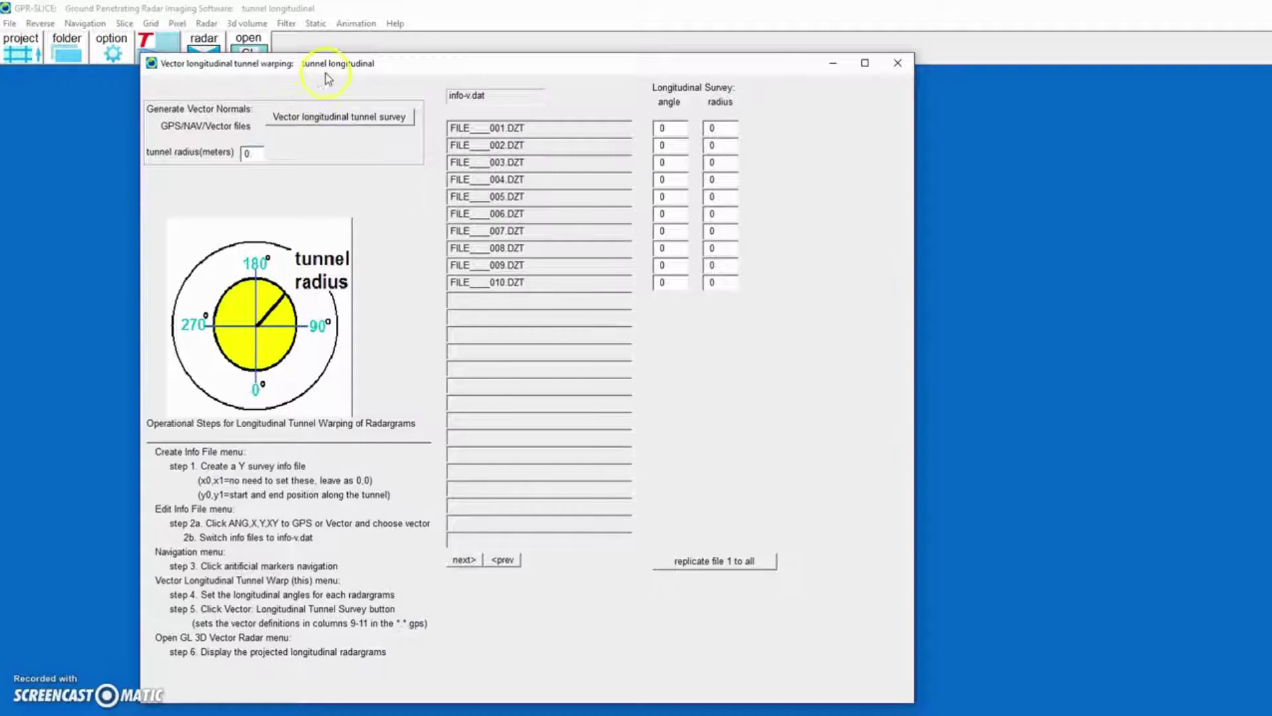
Enter a 3 m tunnel radius and copy it to all ten profiles.
click(312, 78)
drag(312, 78, 299, 83)
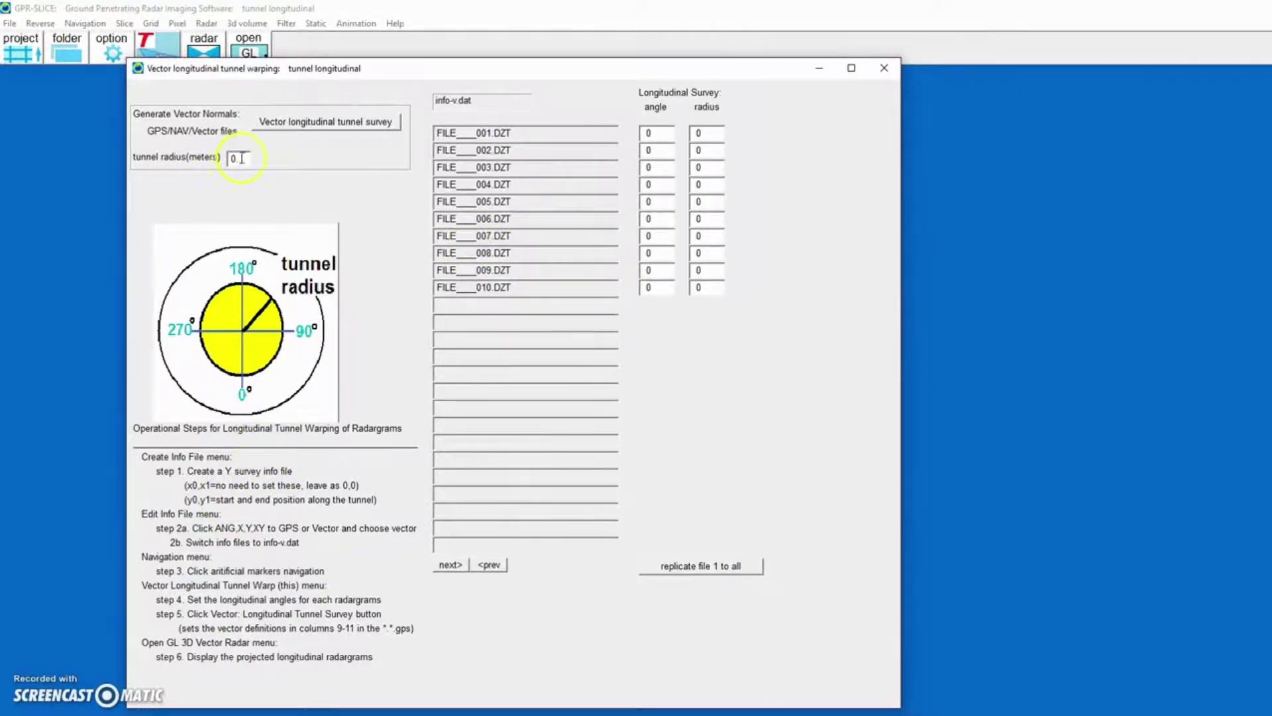
drag(241, 158, 171, 166)
text(3)
double_click(707, 135)
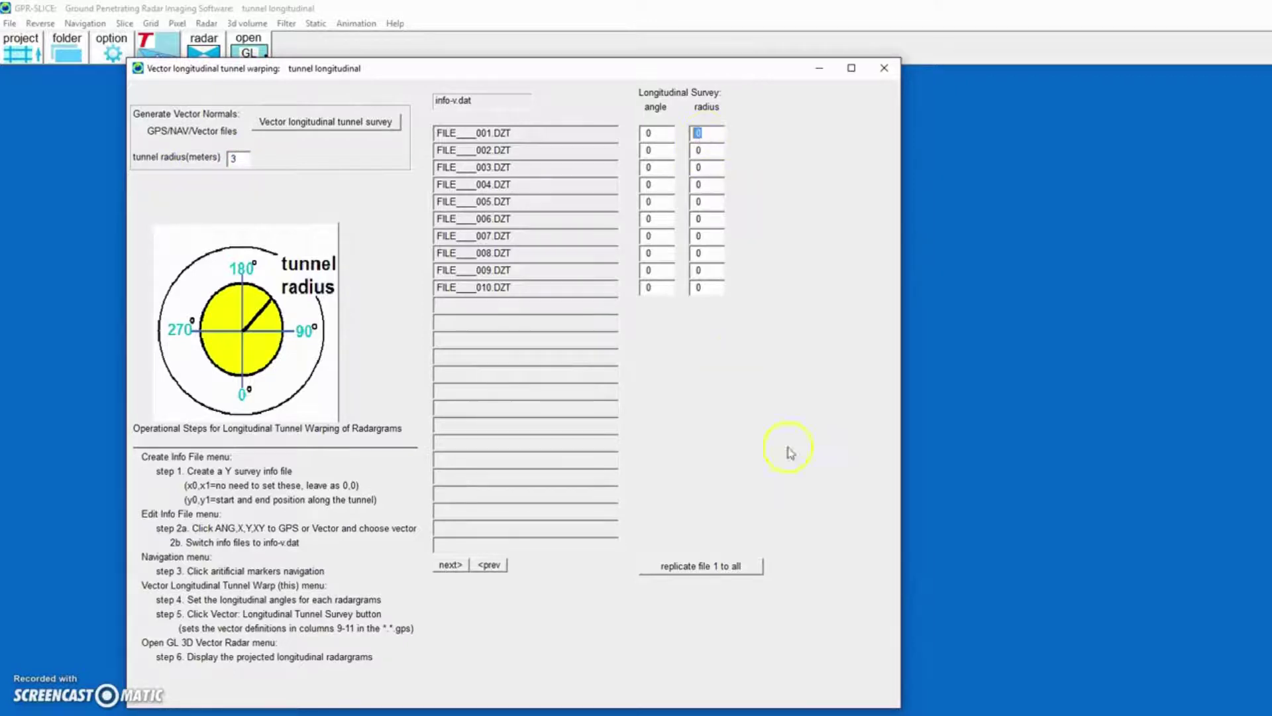
click(710, 566)
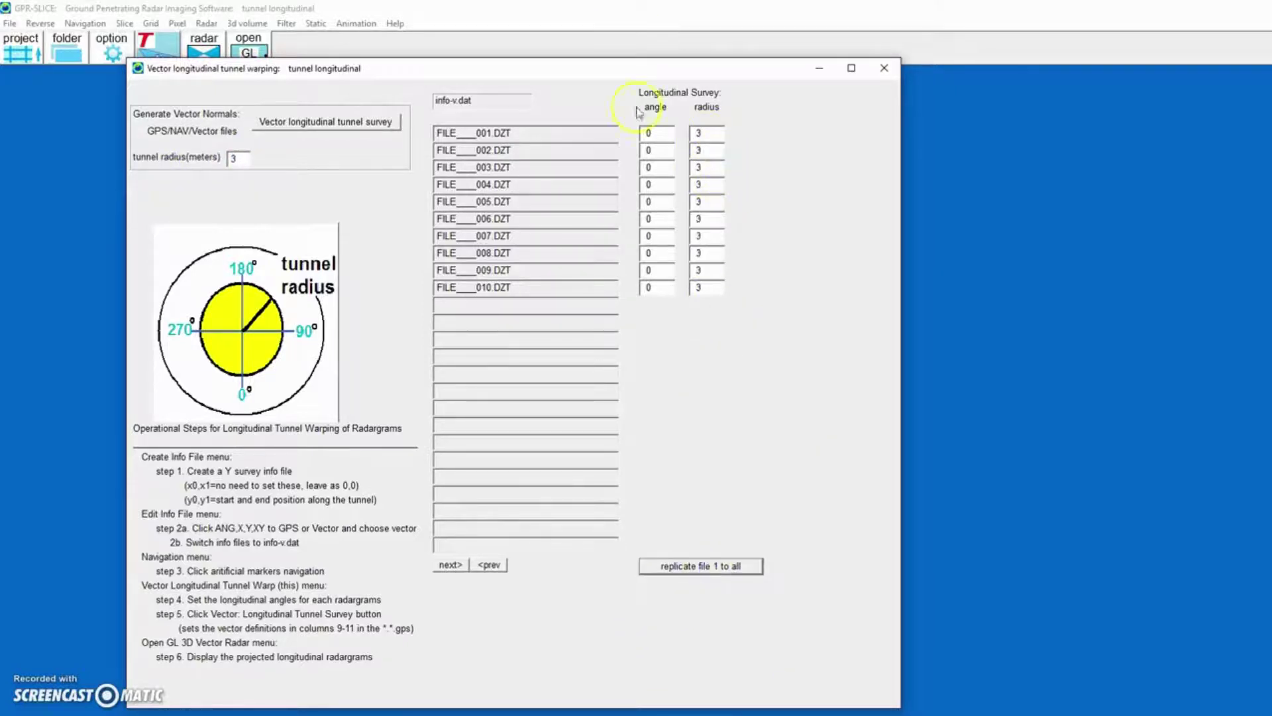
Enter angles 90, 110, 130, 150 and 170 for files 001–005.
click(651, 133)
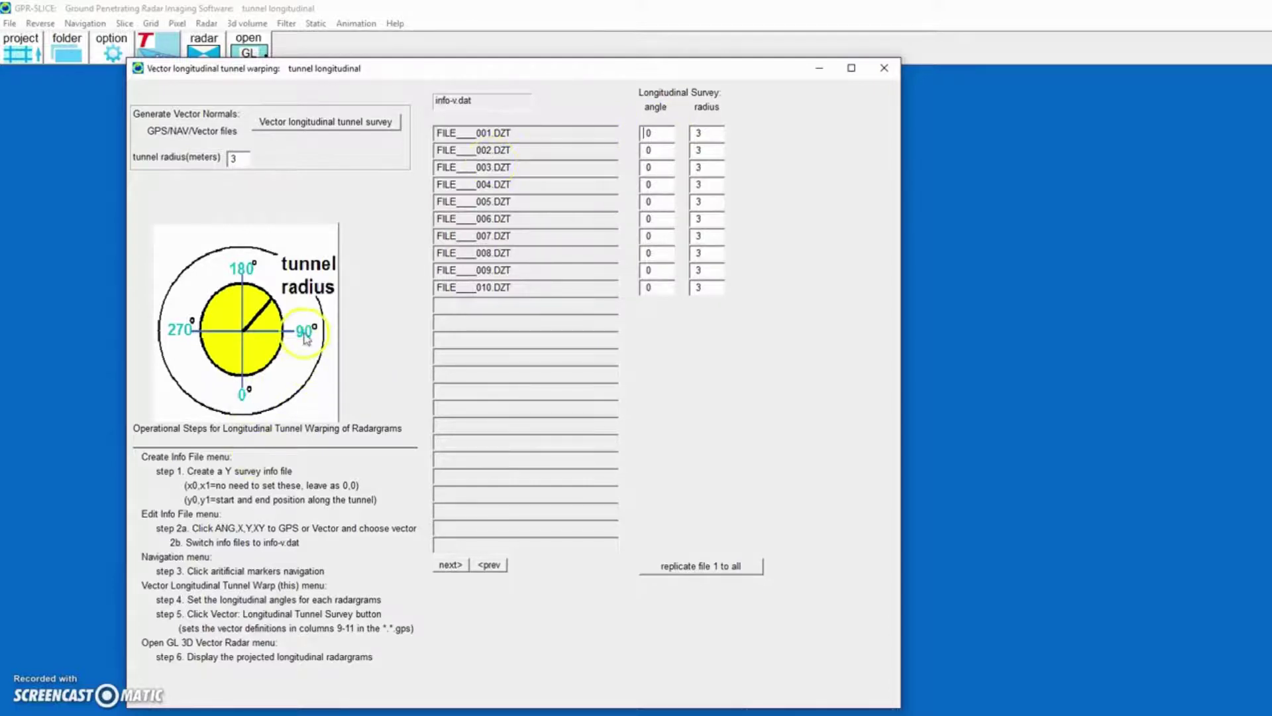
click(642, 132)
double_click(660, 135)
text(90)
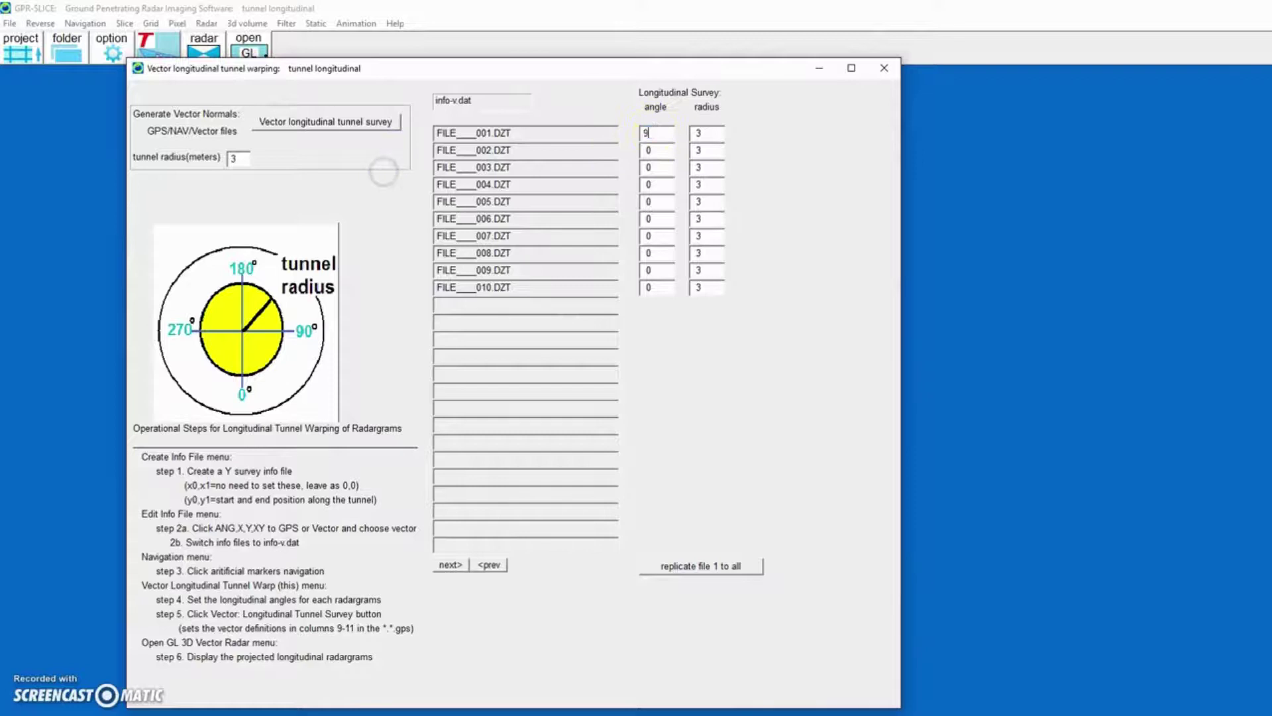
click(654, 168)
double_click(656, 151)
text(11)
double_click(651, 168)
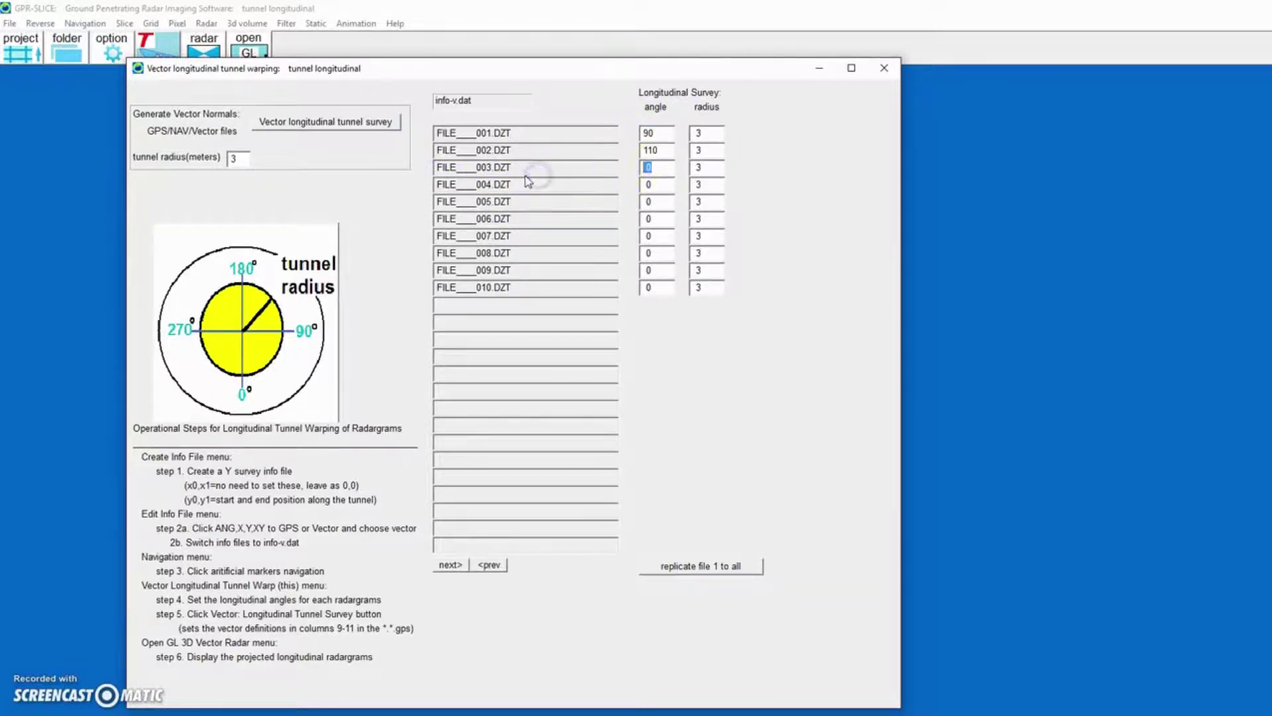
text(130)
double_click(652, 184)
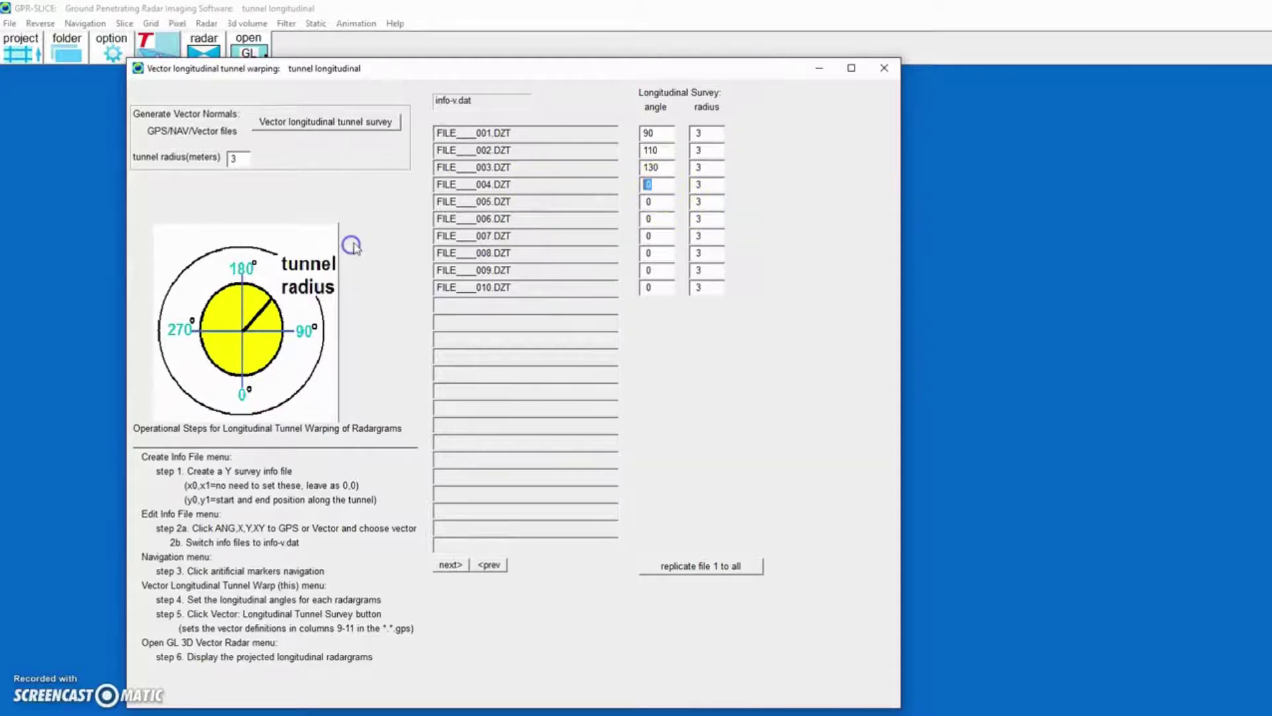
text(150)
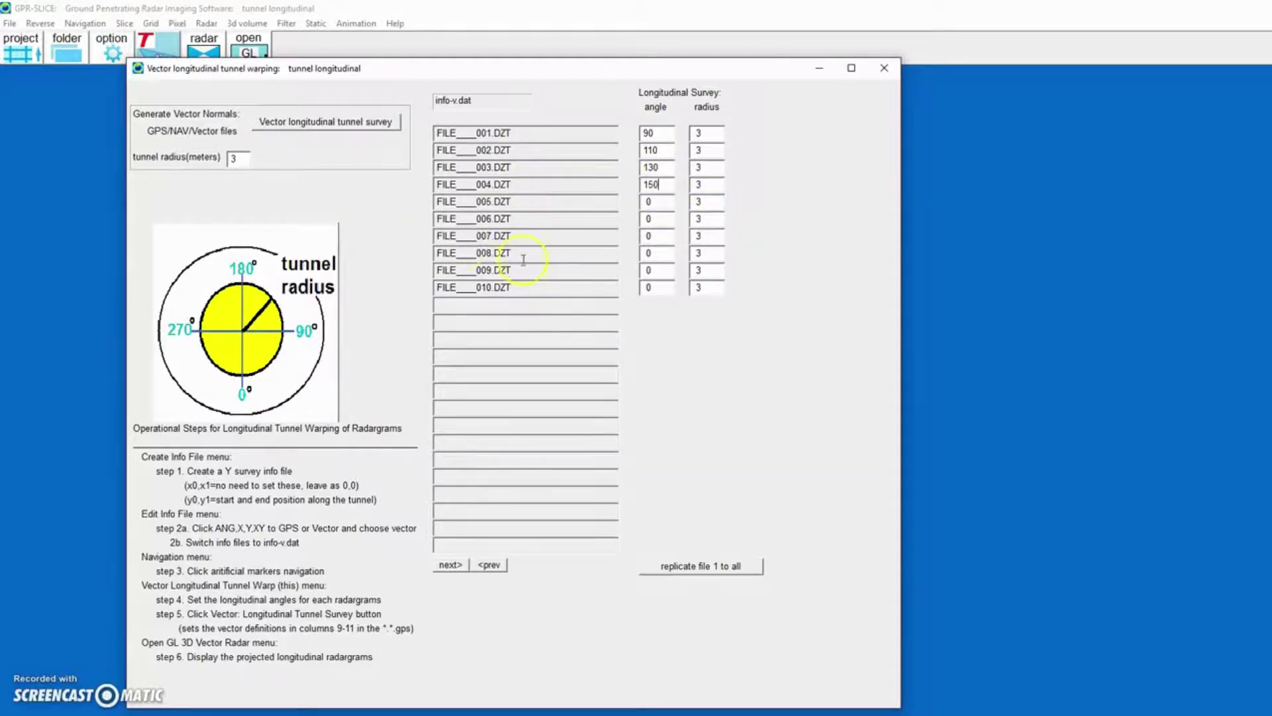
double_click(657, 202)
text(170)
Enter angles 190, 210, 230, 250 and 270 for files 006–010, fixing the mistyped 230.
double_click(669, 223)
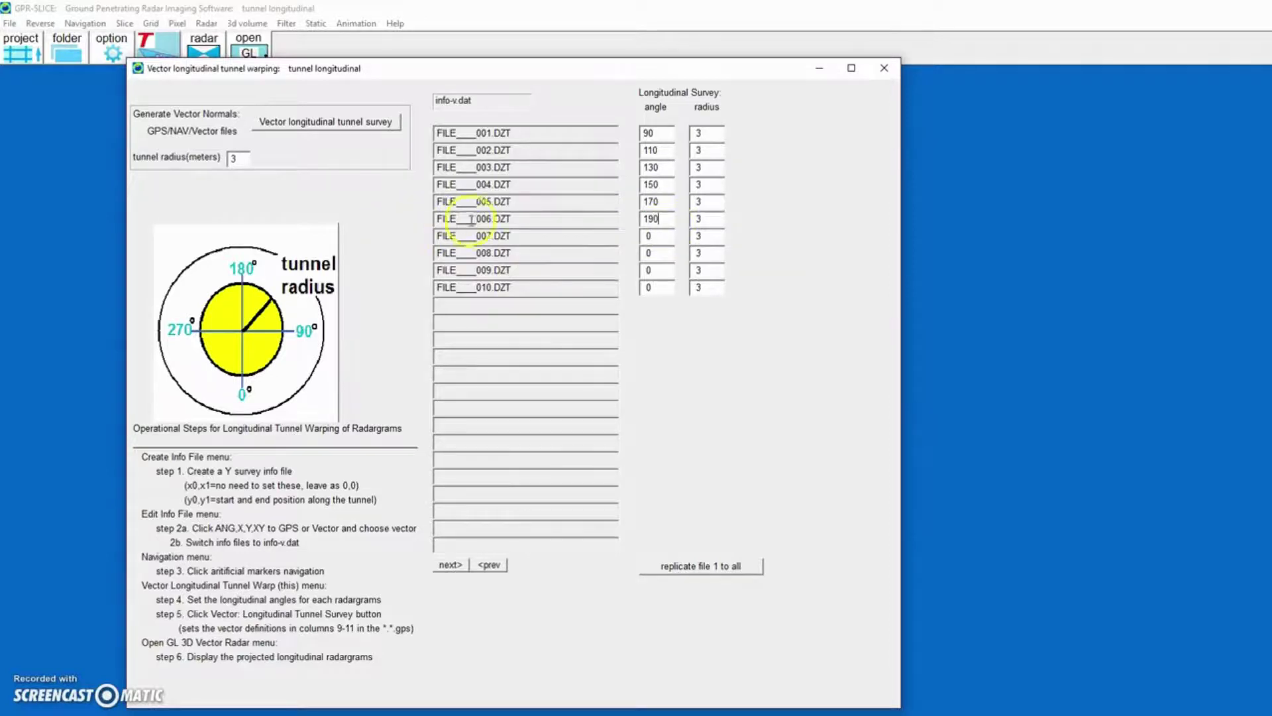
double_click(655, 236)
text(21)
double_click(649, 254)
text(230250)
drag(674, 253, 571, 254)
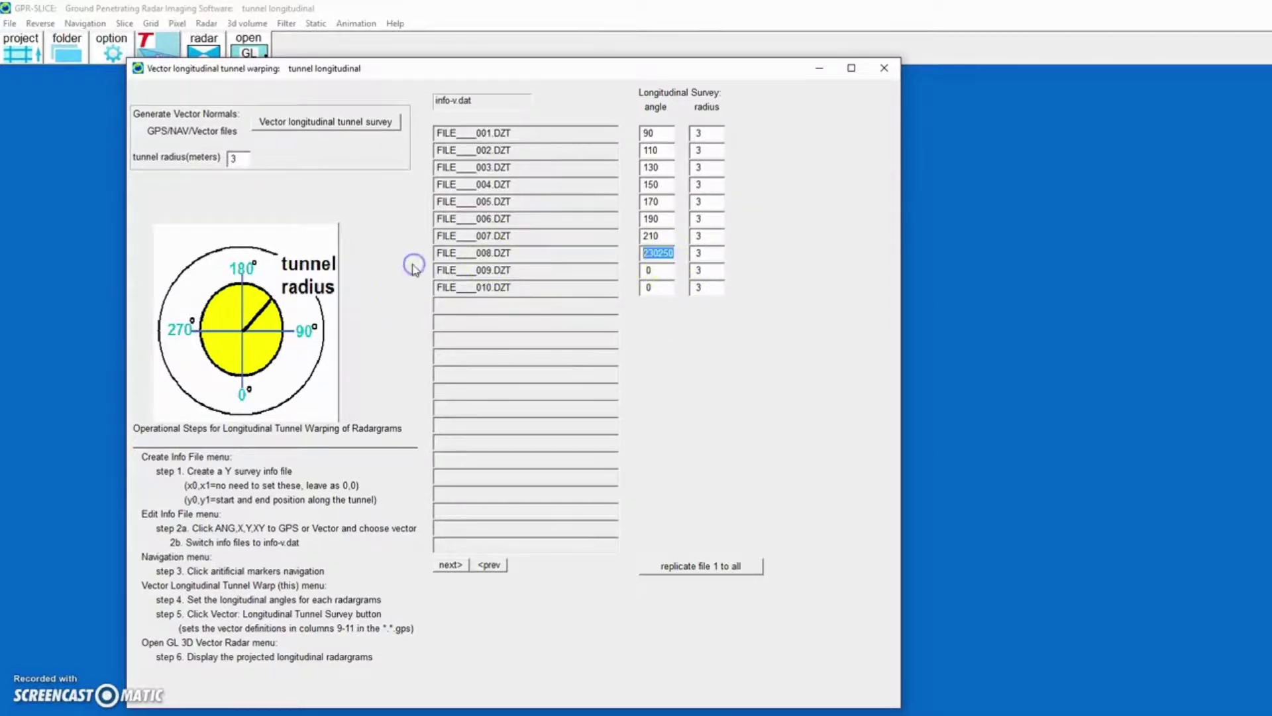
text(1230)
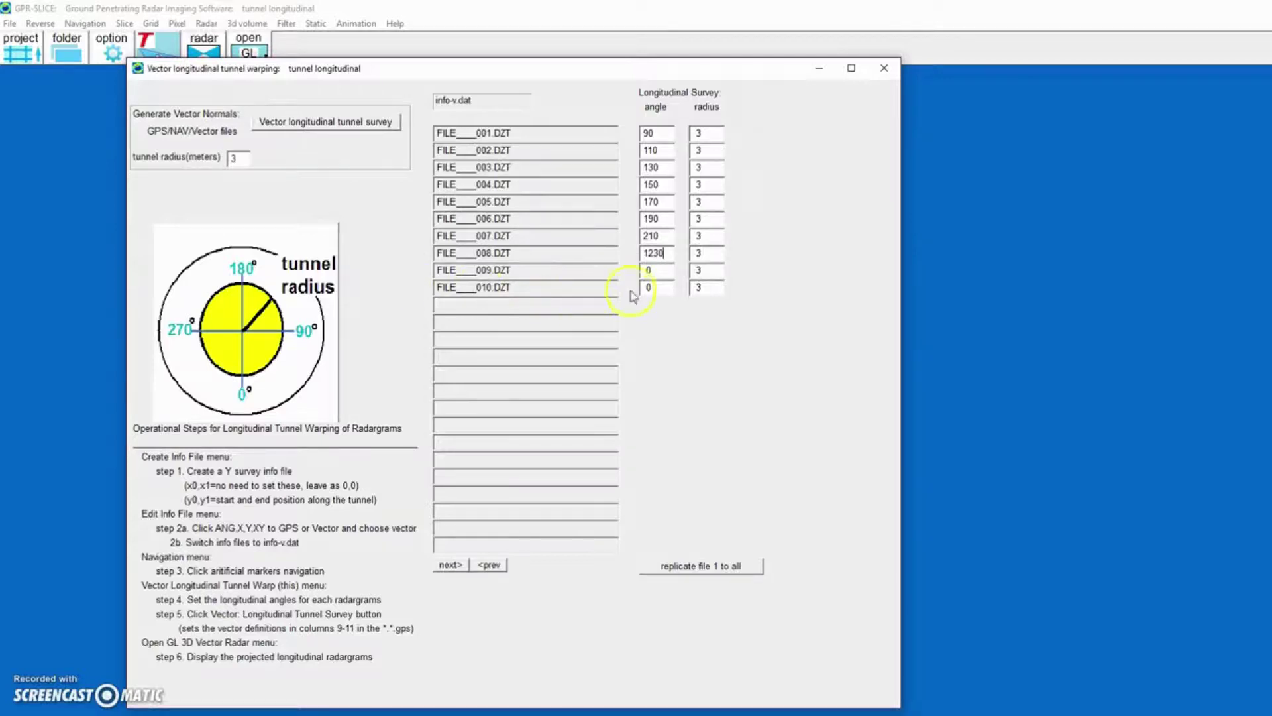
double_click(653, 253)
text(23)
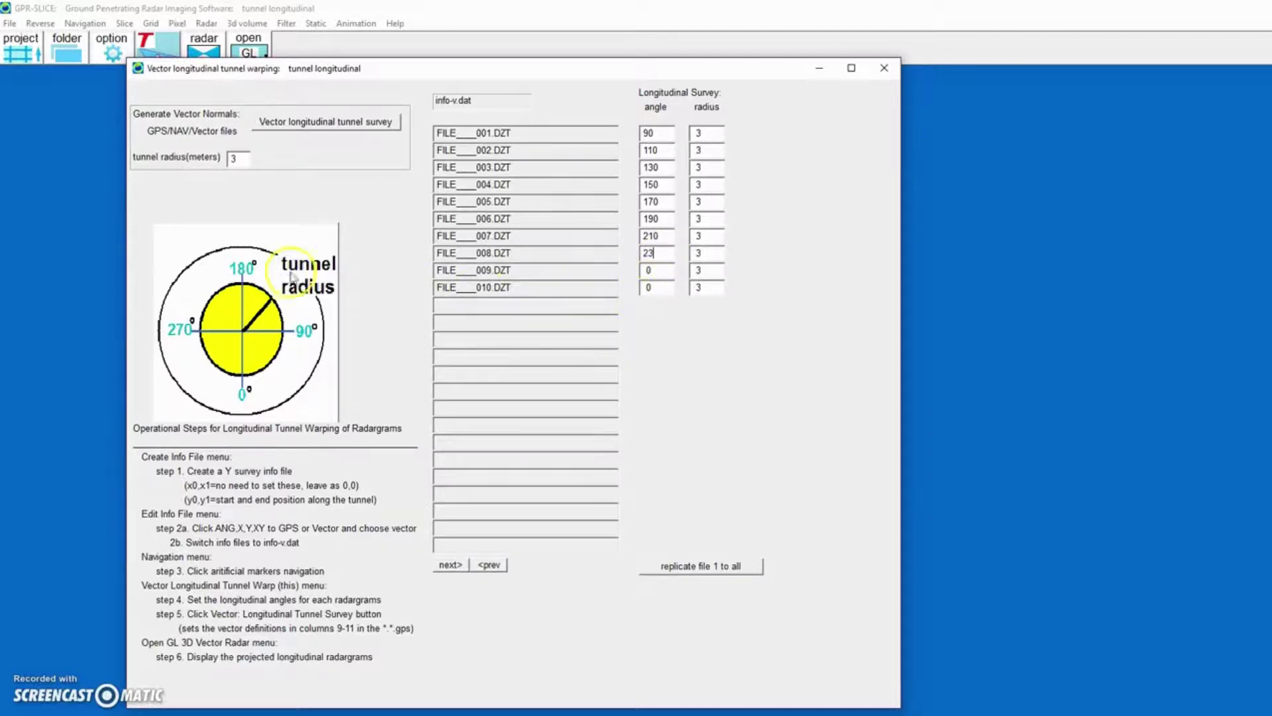
text(0)
double_click(647, 271)
text(250)
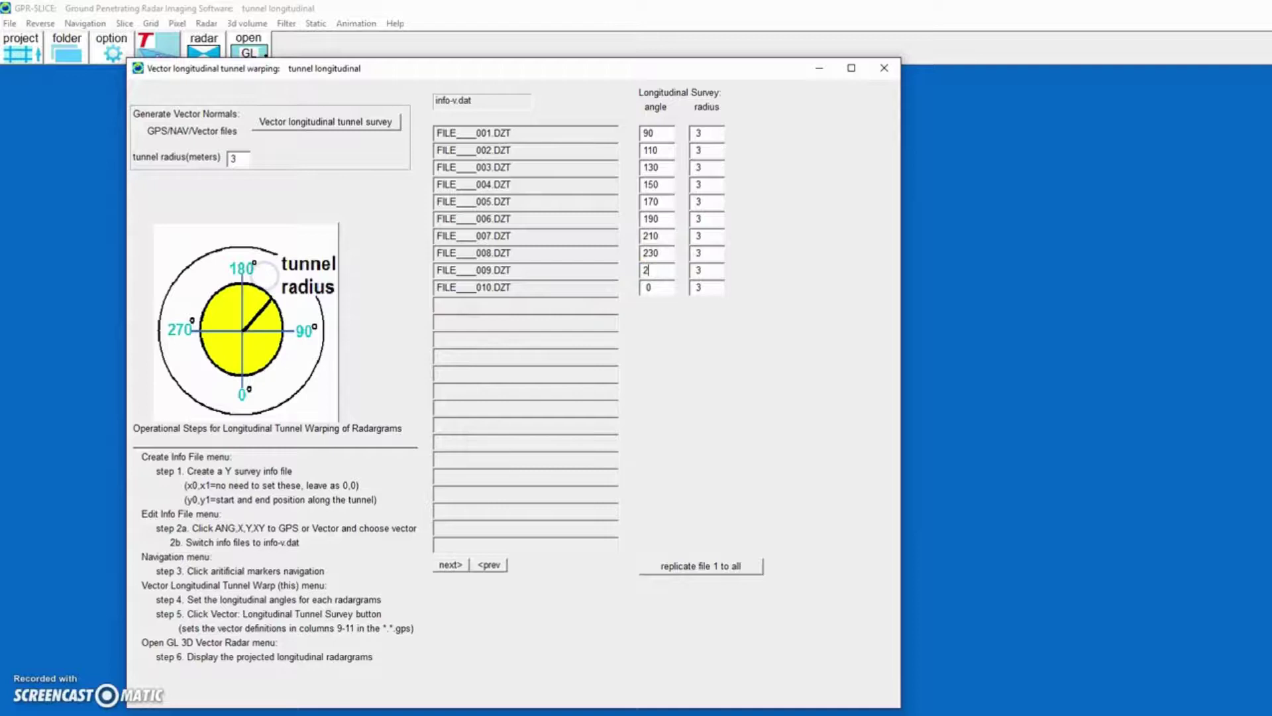
double_click(662, 289)
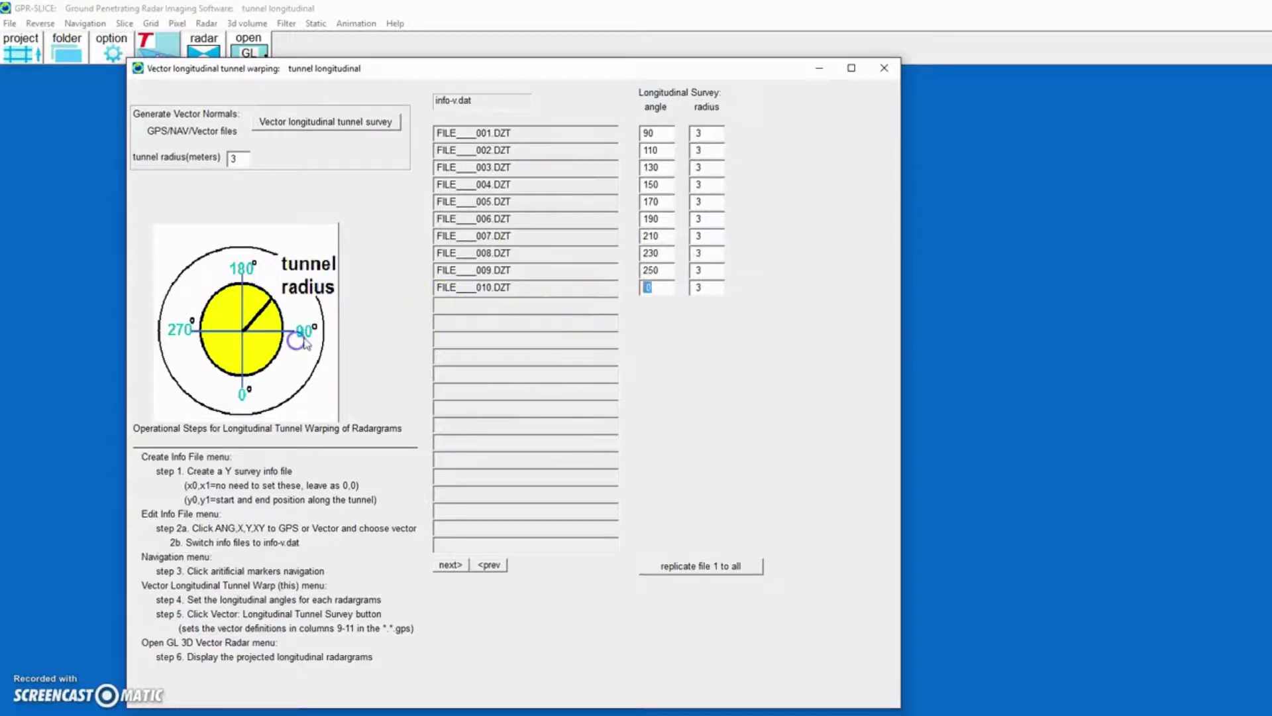
text(27)
Generate the vector longitudinal tunnel survey files and close the tunnel warping window.
click(318, 126)
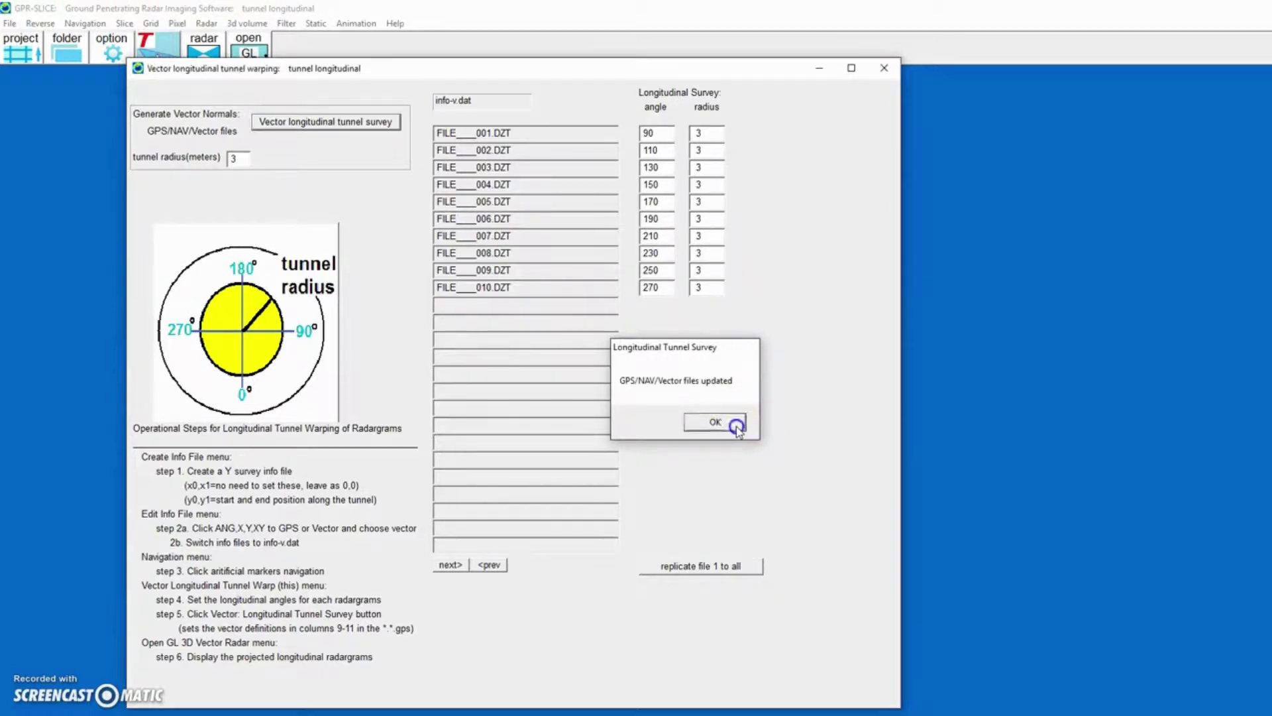
click(714, 422)
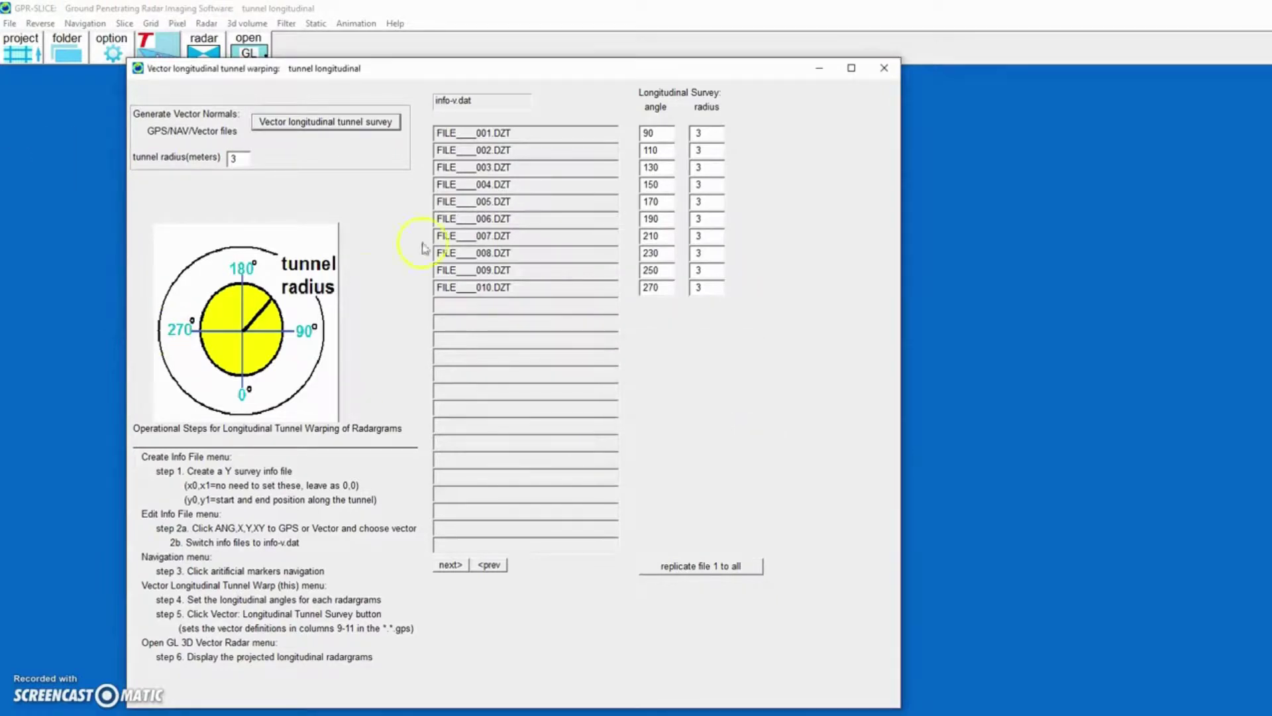
click(884, 68)
click(206, 23)
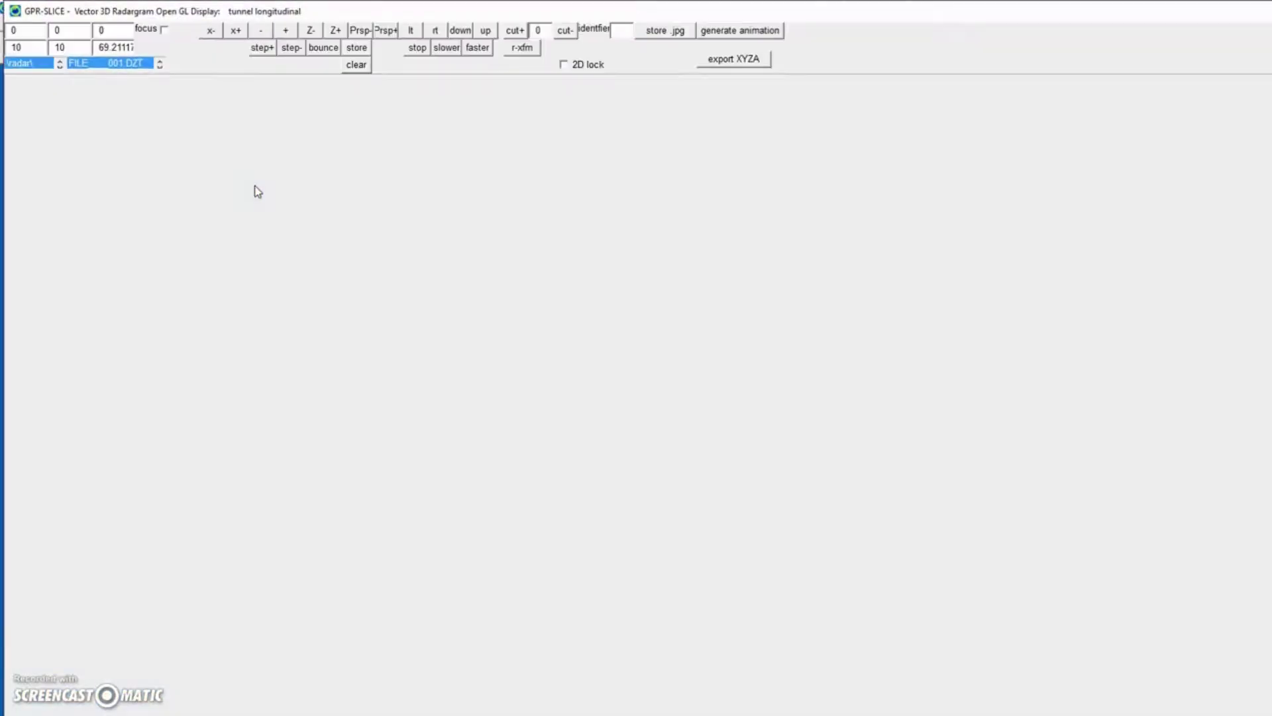
Rotate and zoom the OpenGL view to inspect FILE 001.DZT warped along the tunnel.
drag(260, 191, 472, 460)
right_click(420, 453)
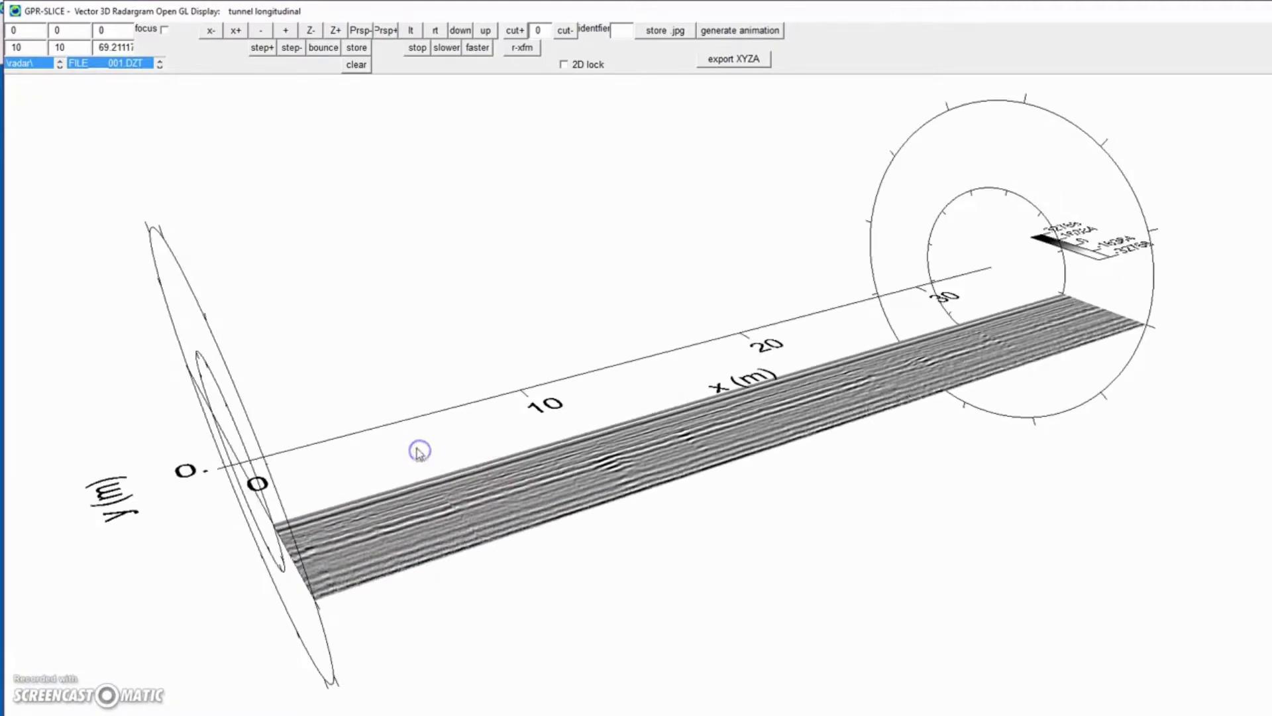
drag(420, 451, 358, 440)
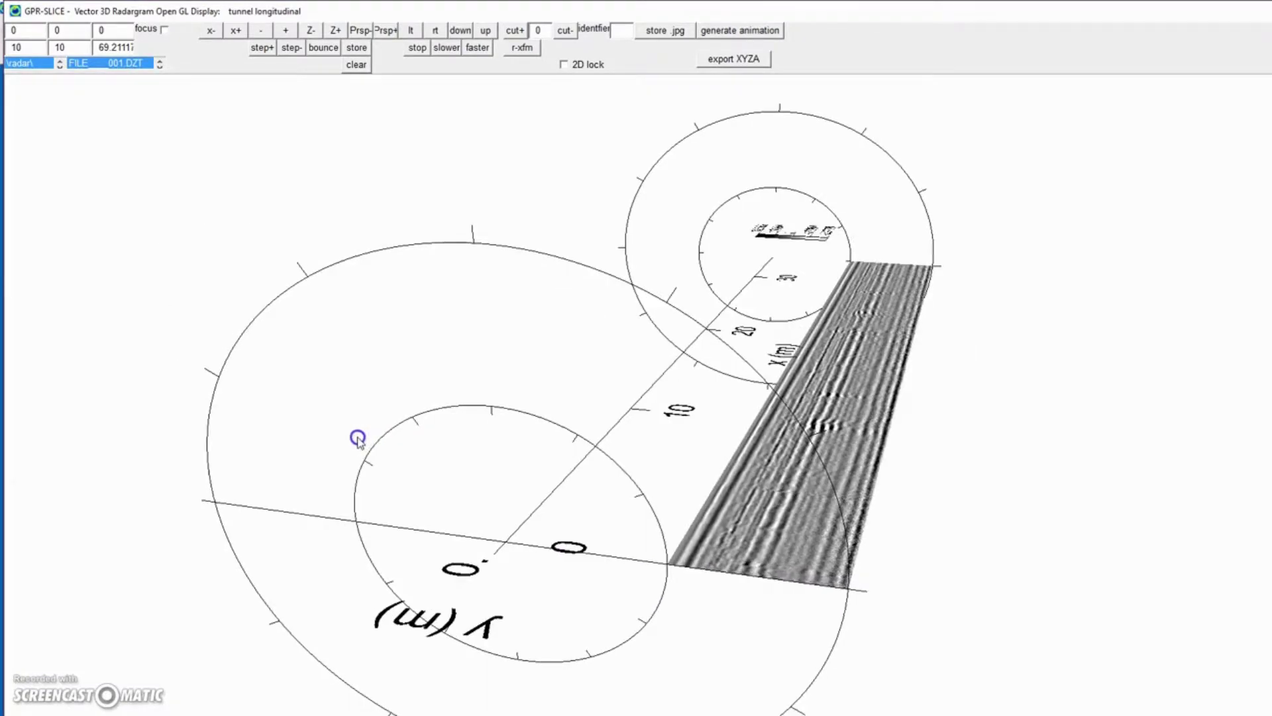
Step through the radargram files toward FILE 007.DZT, storing panels past file 005 so they stack around the tunnel.
click(273, 55)
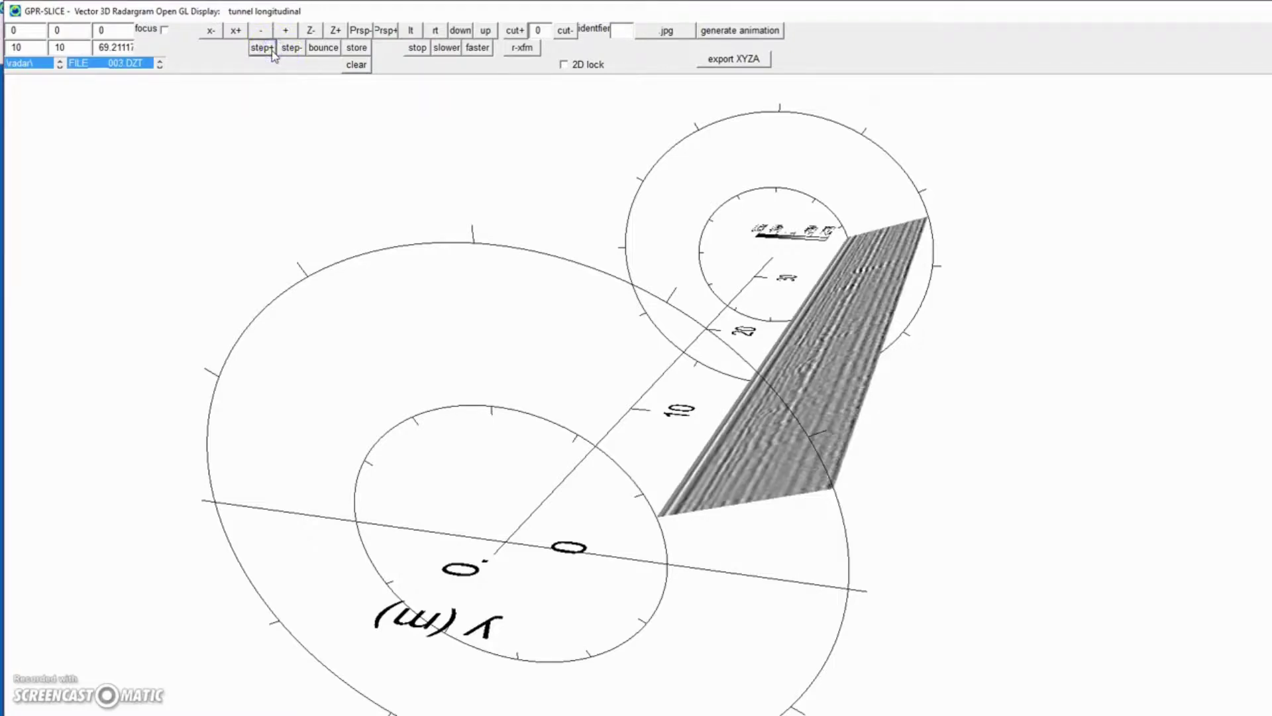
click(272, 50)
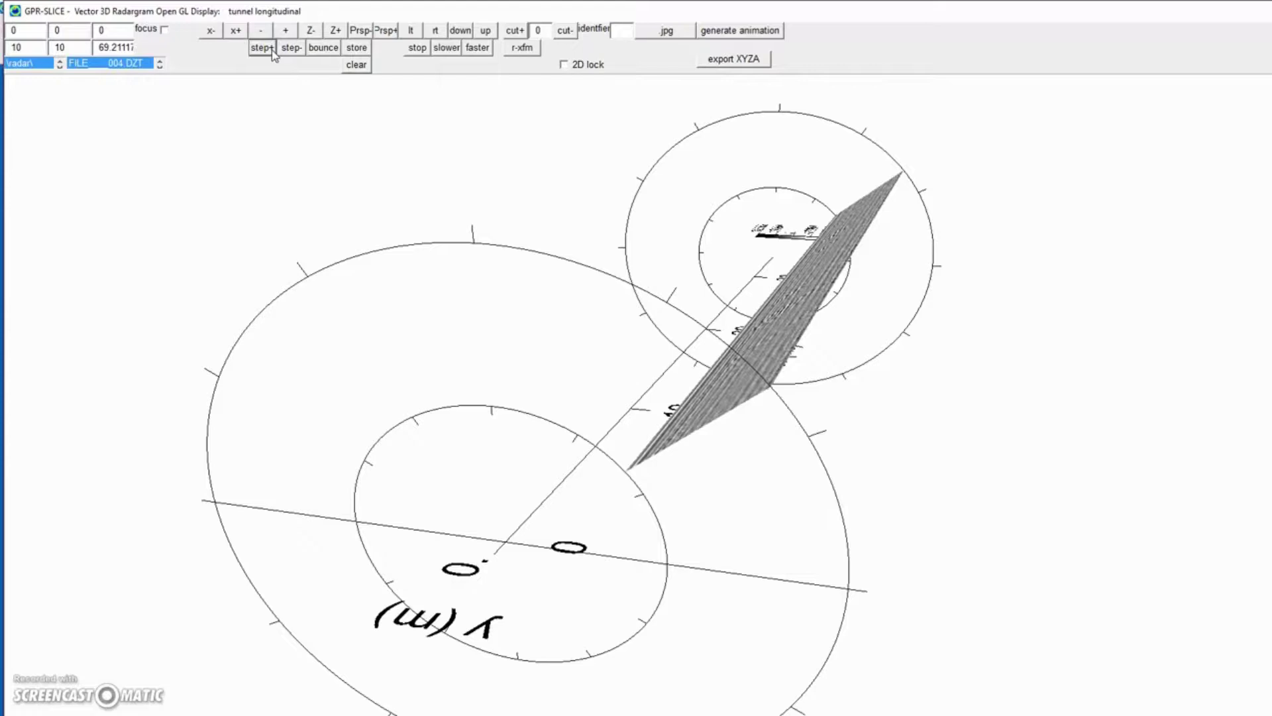
click(272, 49)
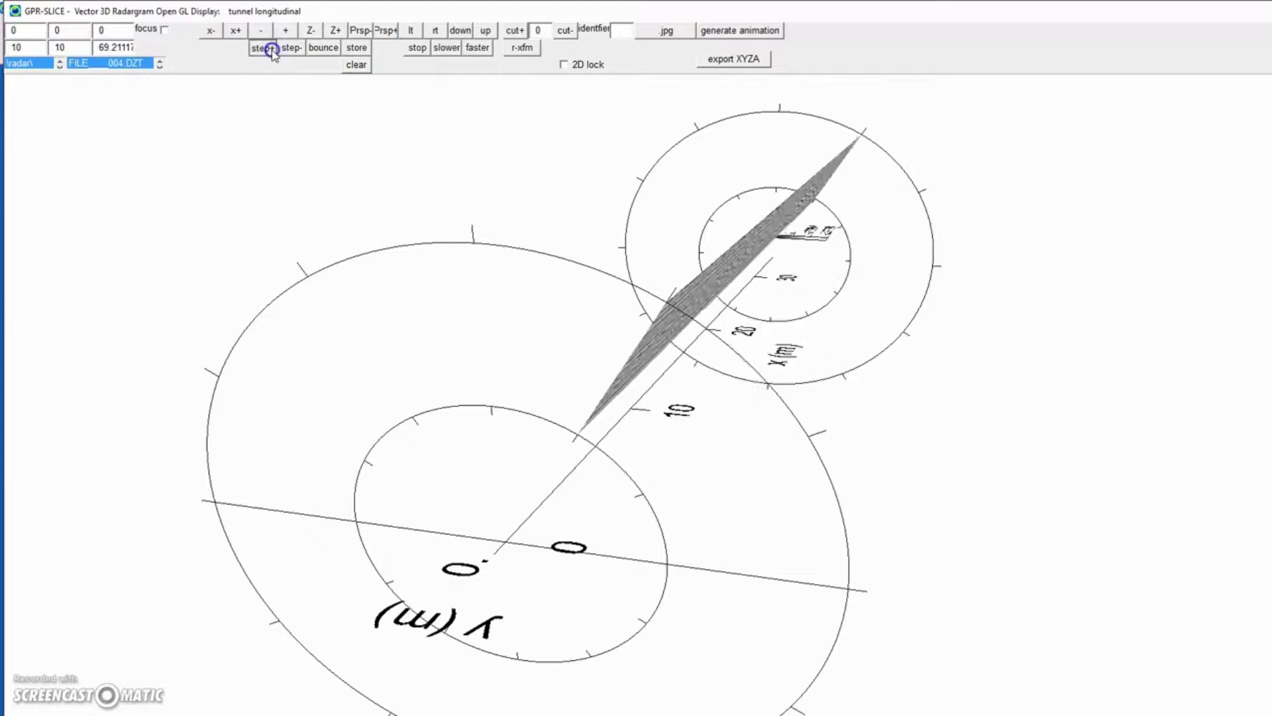
click(363, 48)
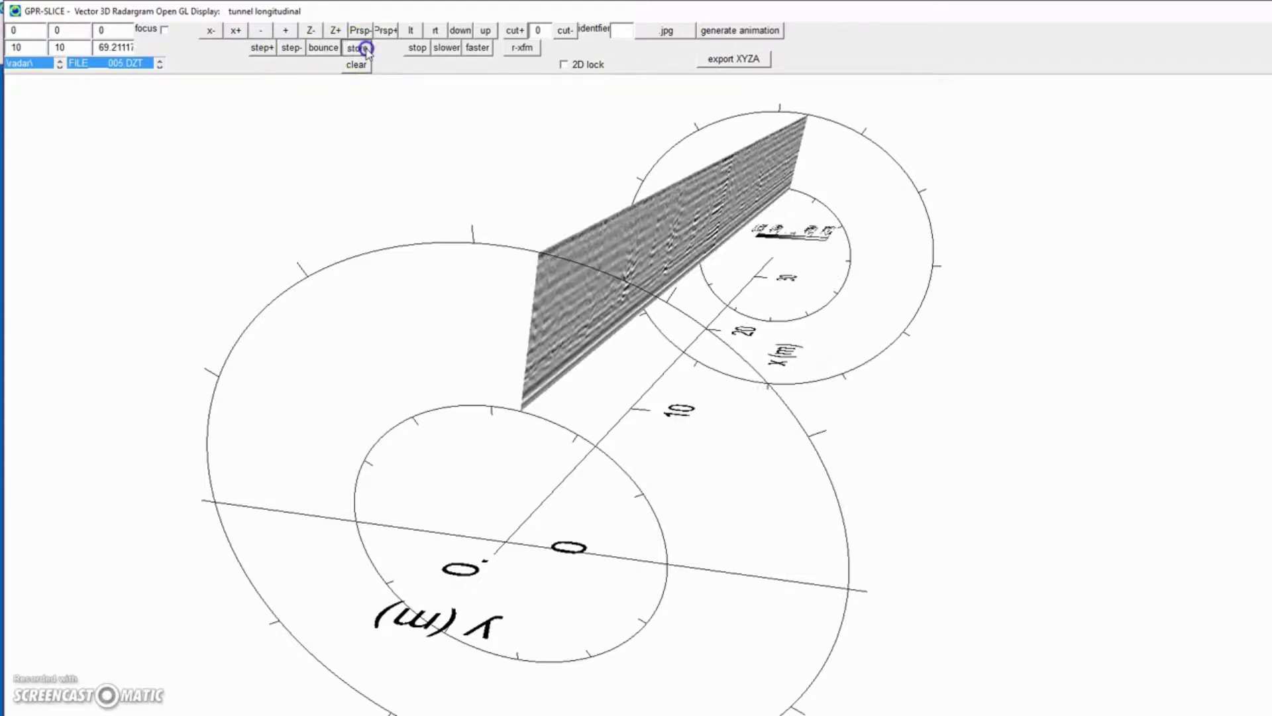
click(263, 51)
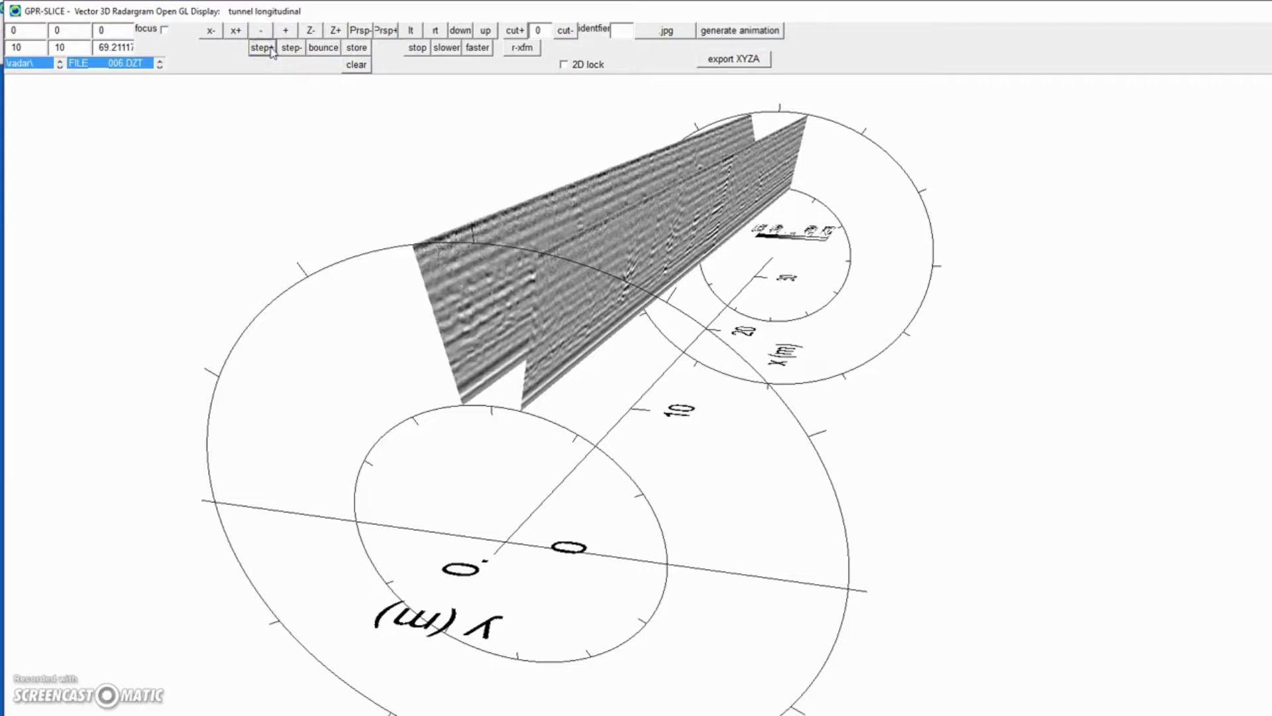
click(357, 49)
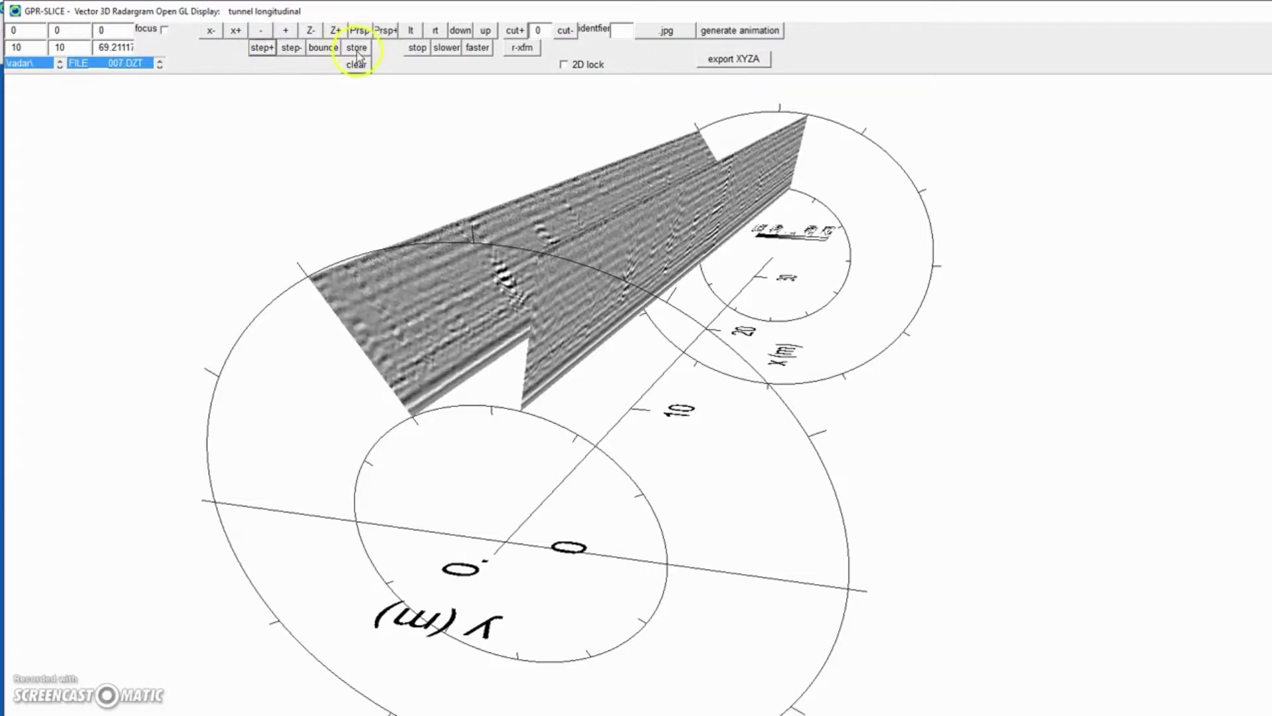
click(383, 388)
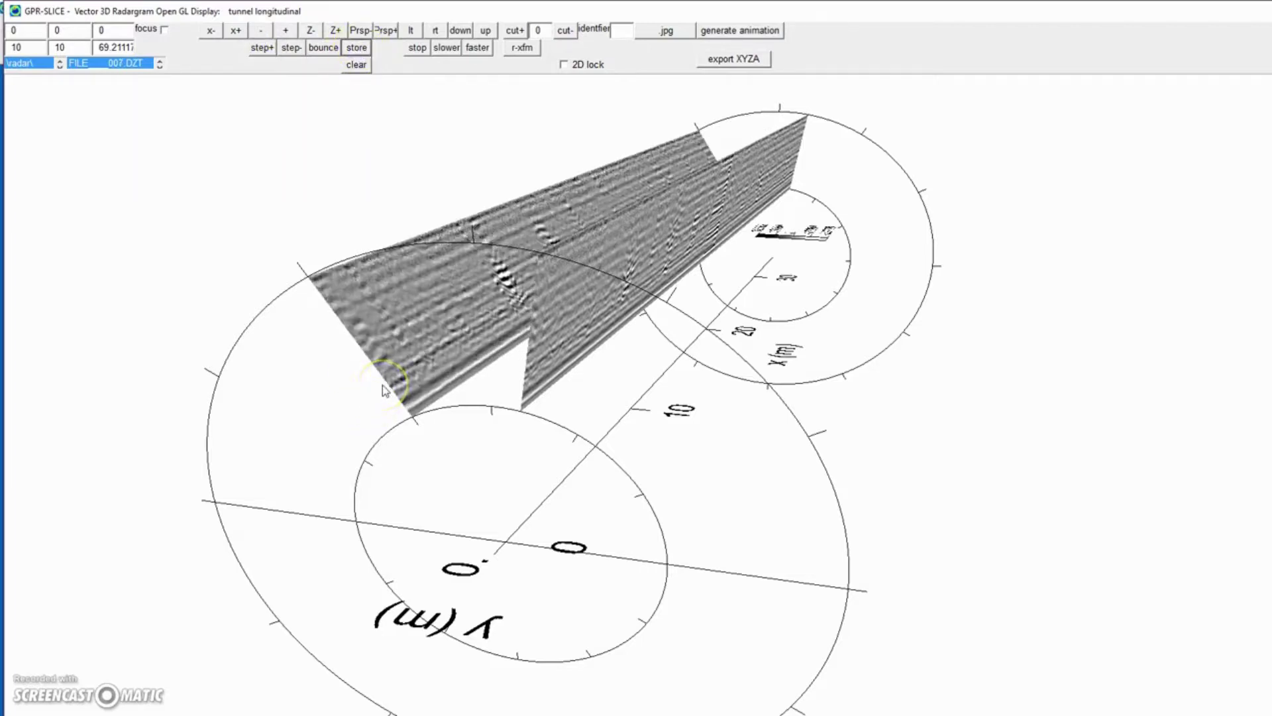